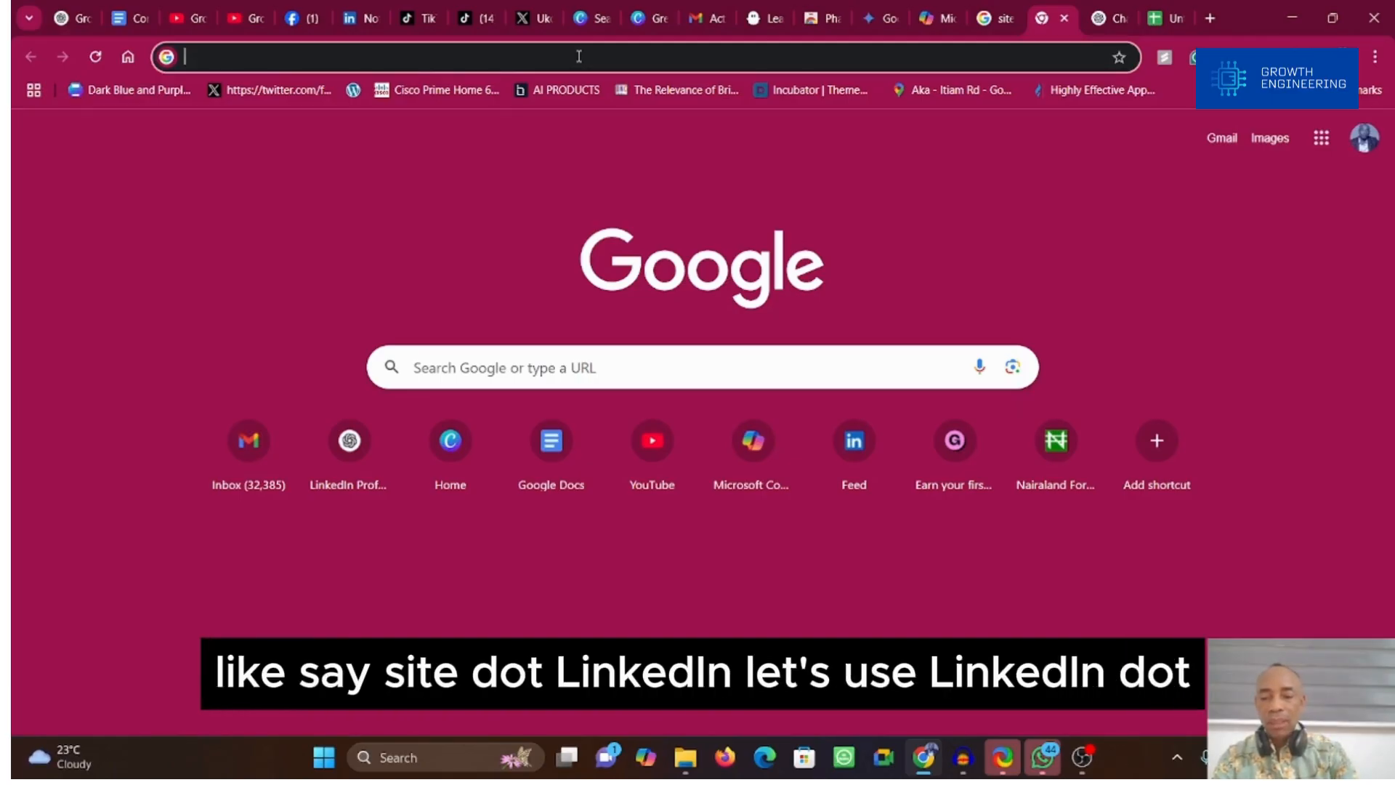
{"action": "type", "text": "site.lin"}
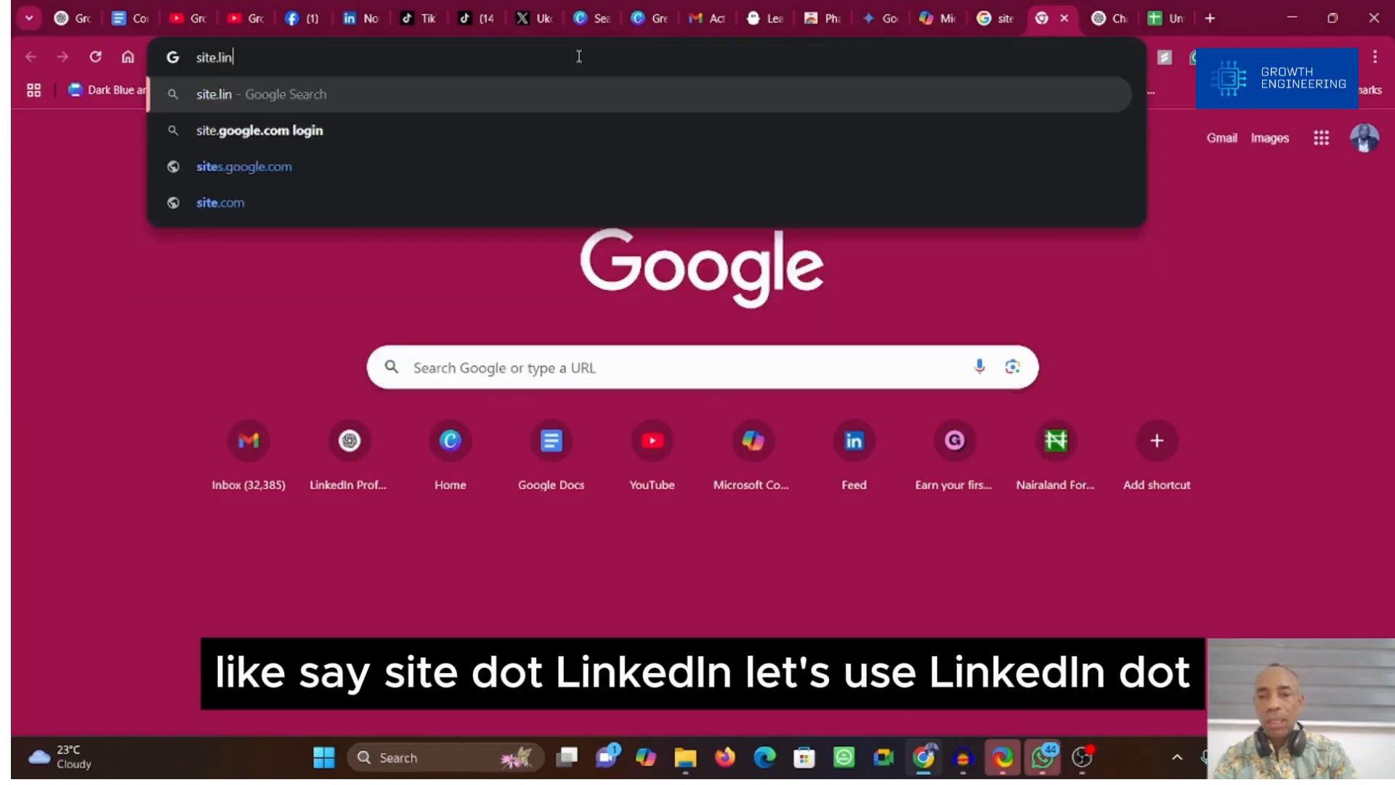
{"action": "type", "text": "kedin.com/jobs data and analyst"}
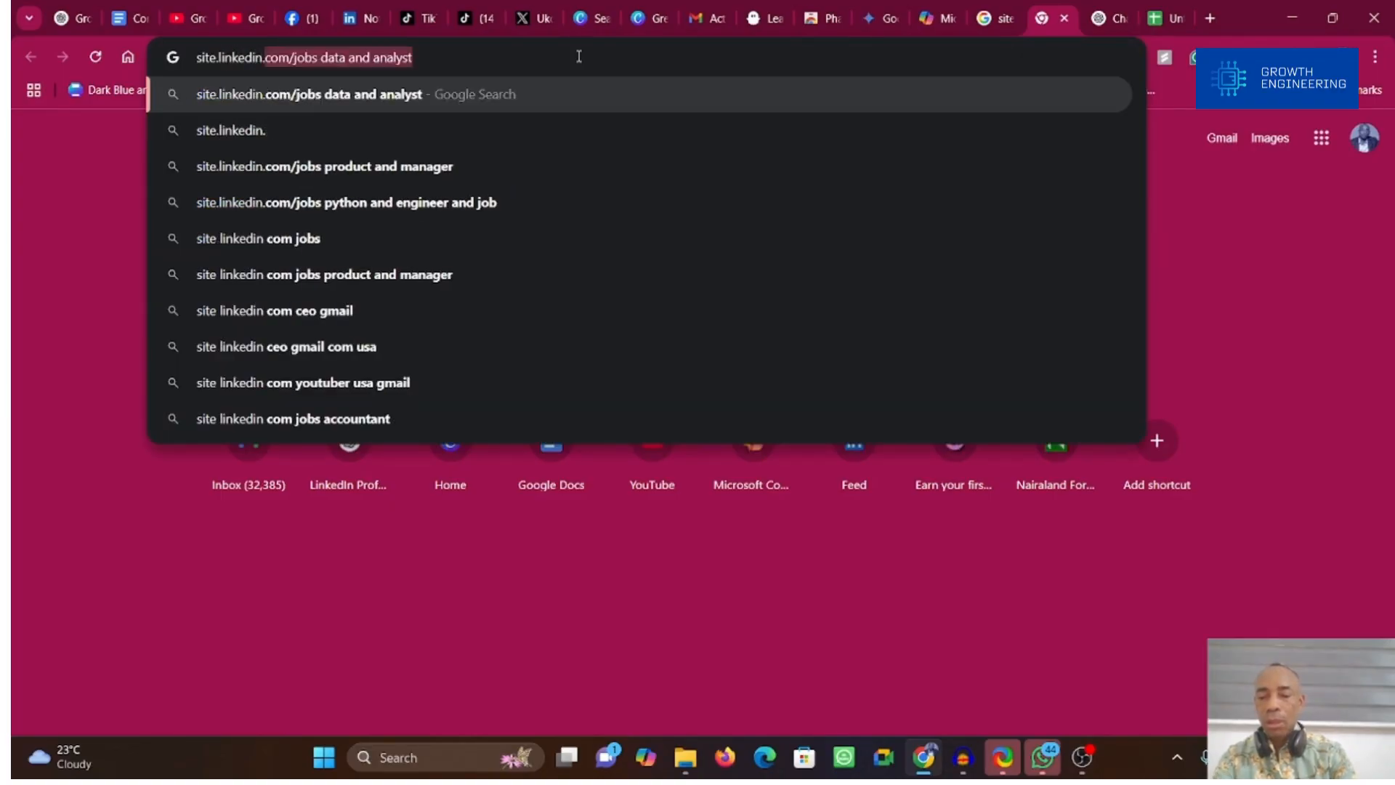
Step: Search Google for site:linkedin.com/in "Marketing Manager" "New York"
{"action": "key", "text": "ctrl+a"}
{"action": "type", "text": "site:linkedin.com/in \"Marketing Manager\" \"New York\""}
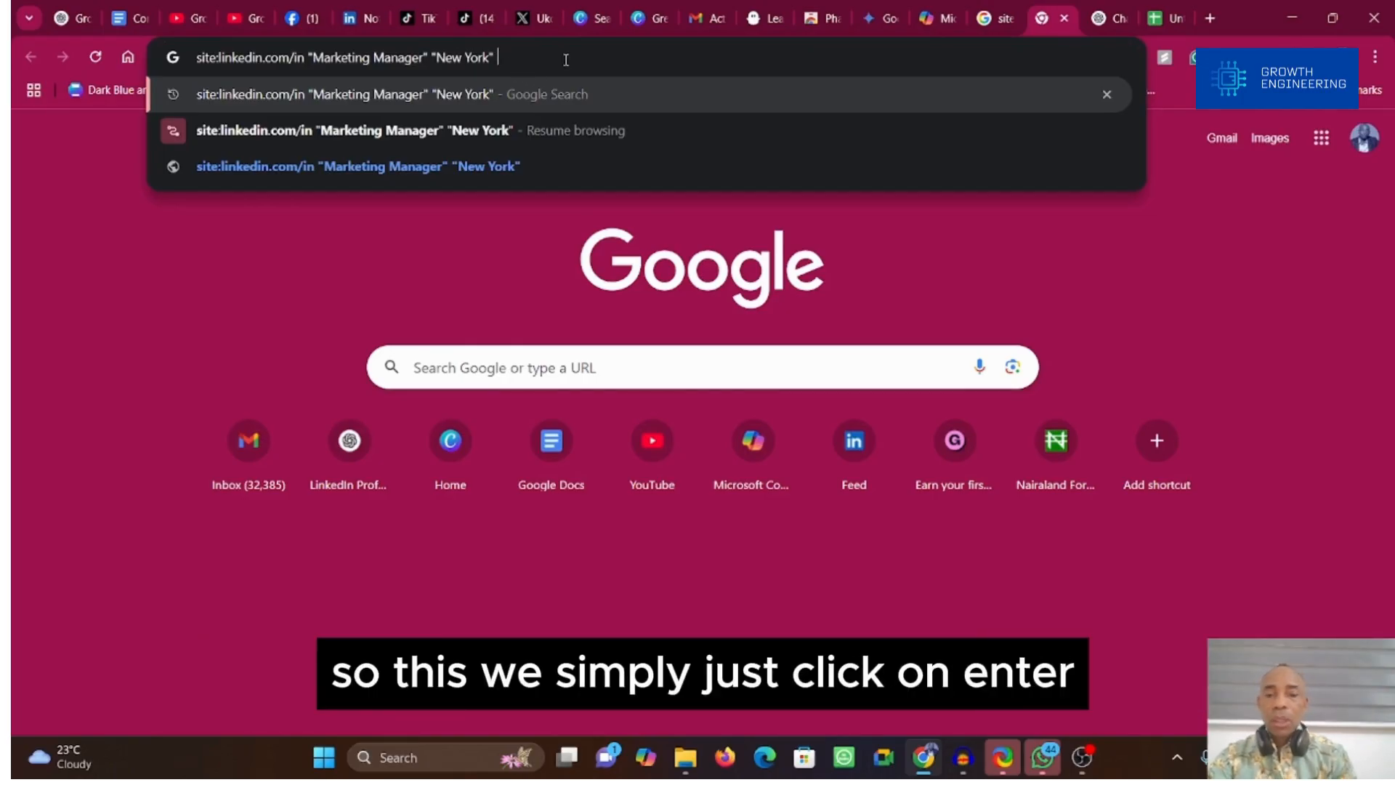
{"action": "key", "text": "Return"}
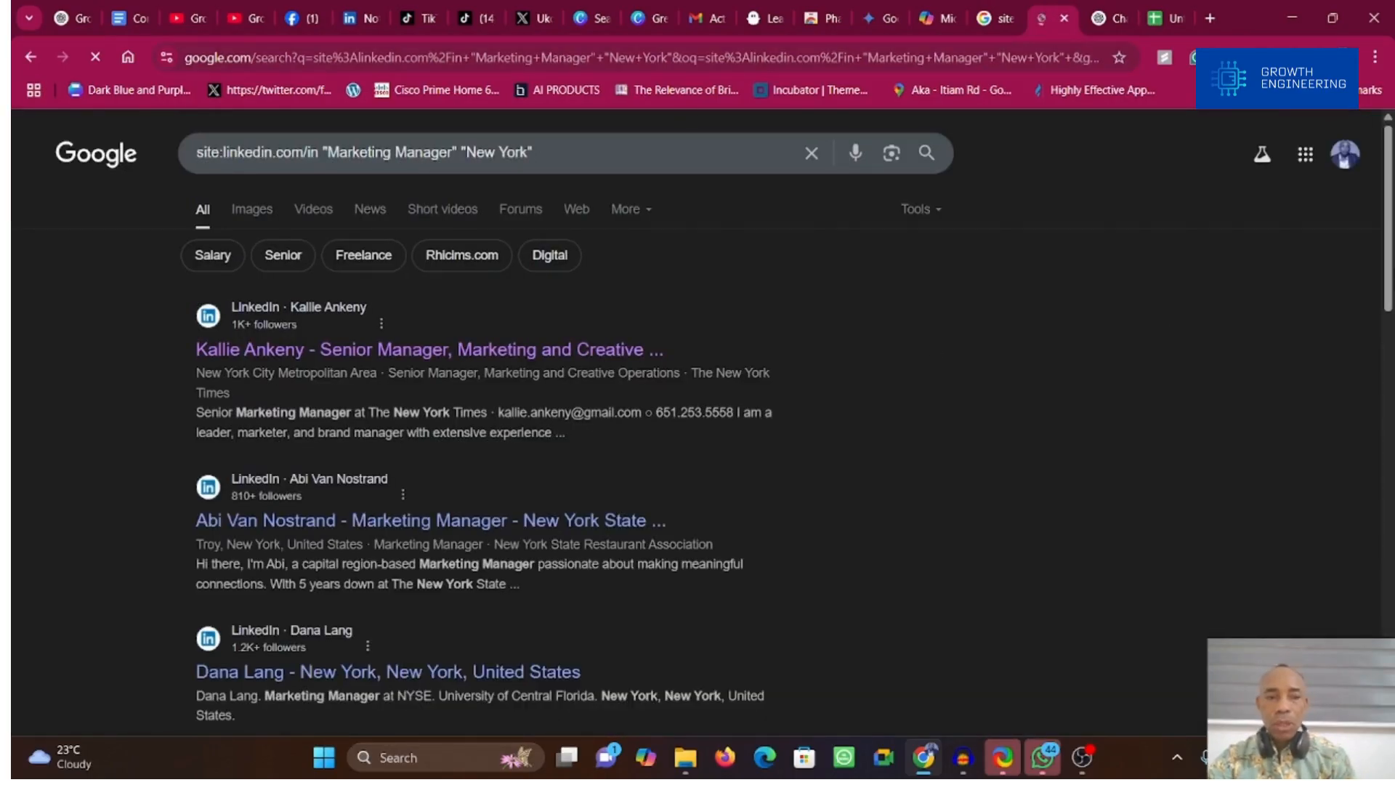
Step: Examine the LinkedIn profile results on the first page and on page 2 of the Google search
{"action": "scroll", "coordinate": [697, 436], "scroll_direction": "down", "scroll_amount": 10}
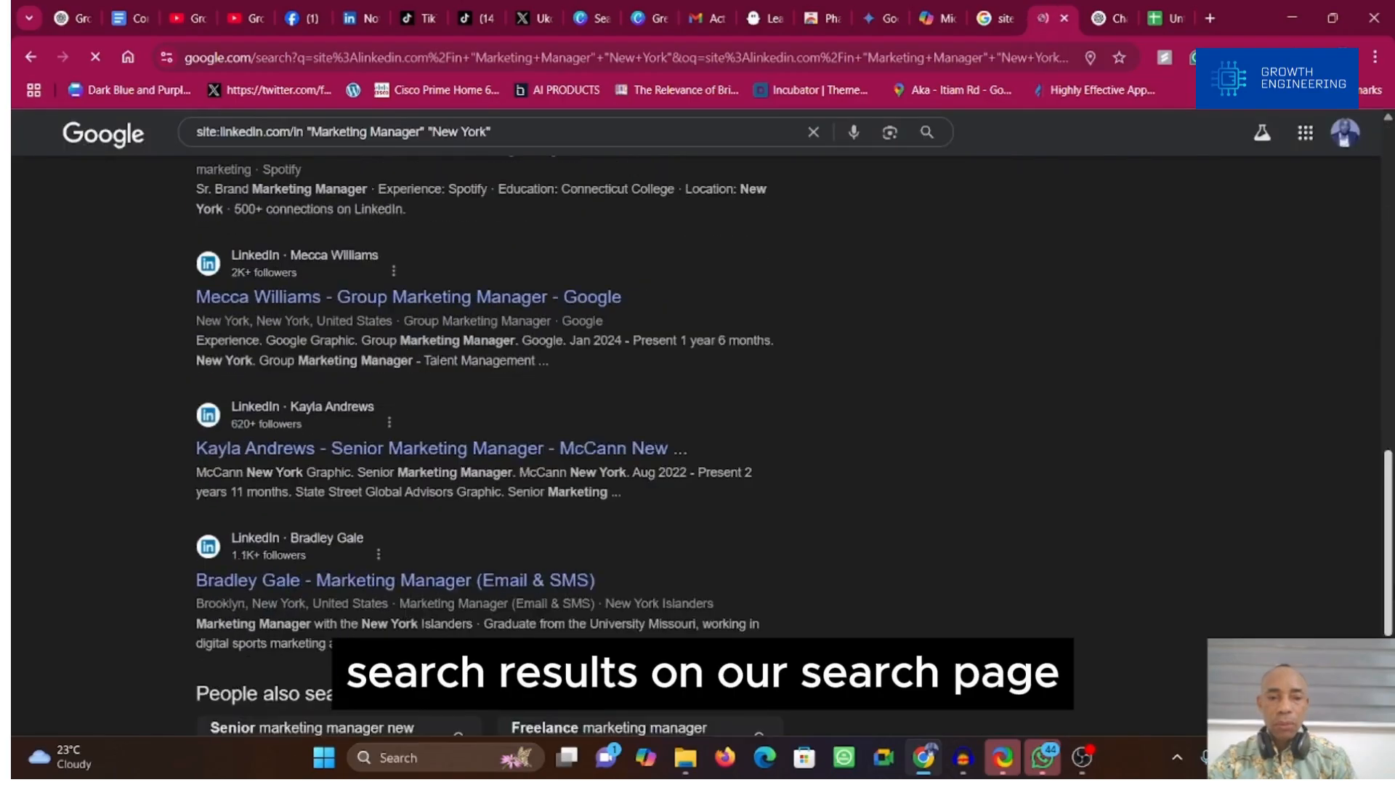
{"action": "scroll", "coordinate": [697, 436], "scroll_direction": "down", "scroll_amount": 3}
{"action": "scroll", "coordinate": [697, 436], "scroll_direction": "up", "scroll_amount": 13}
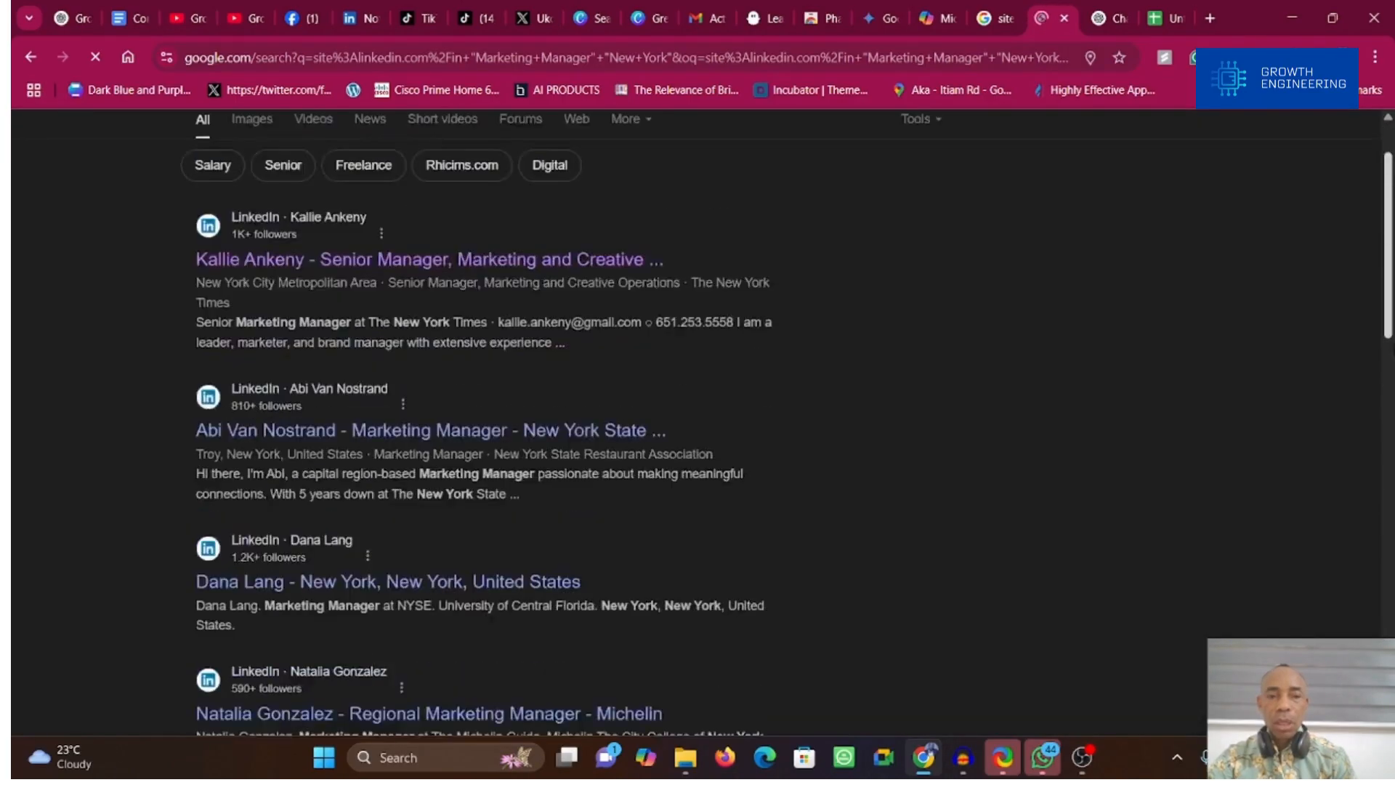
{"action": "scroll", "coordinate": [697, 436], "scroll_direction": "down", "scroll_amount": 15}
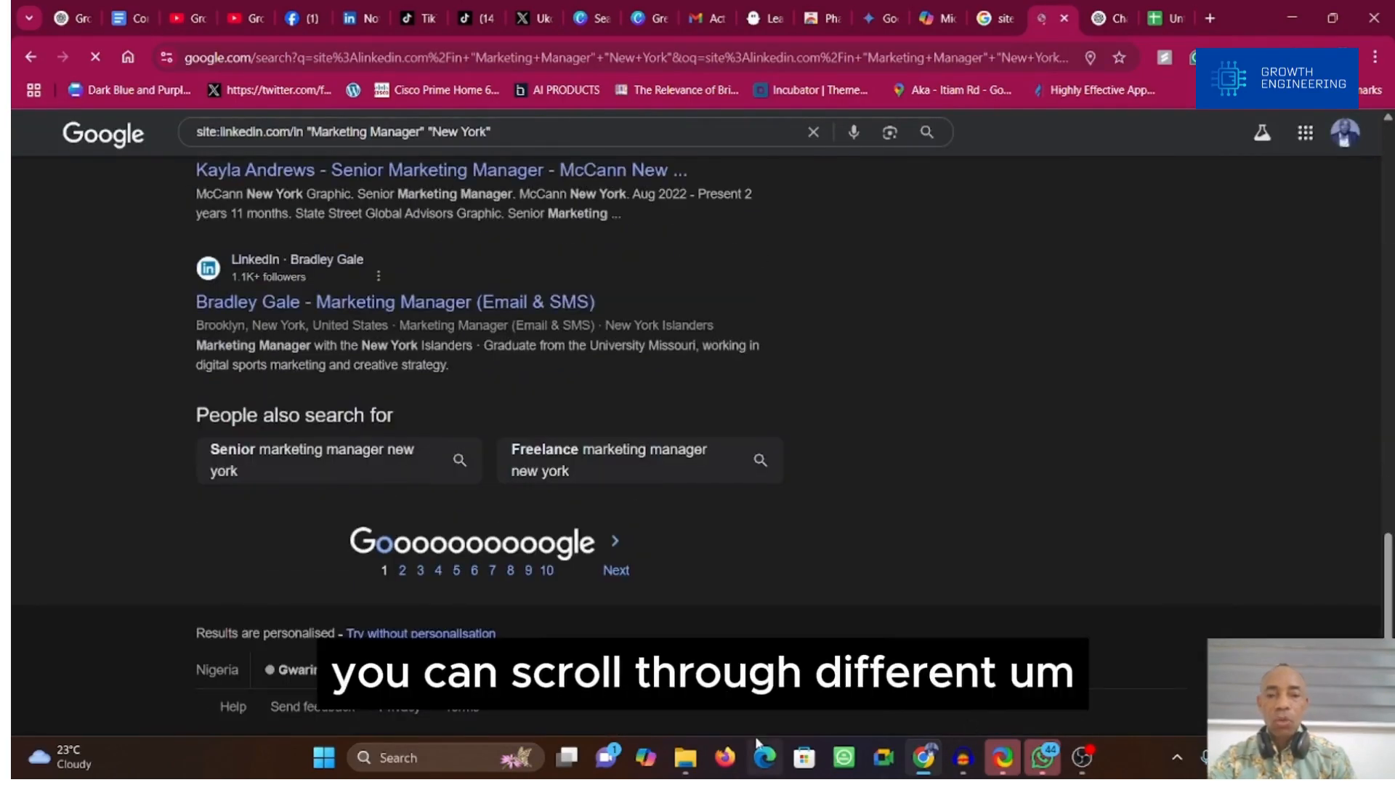
{"action": "left_click", "coordinate": [402, 571]}
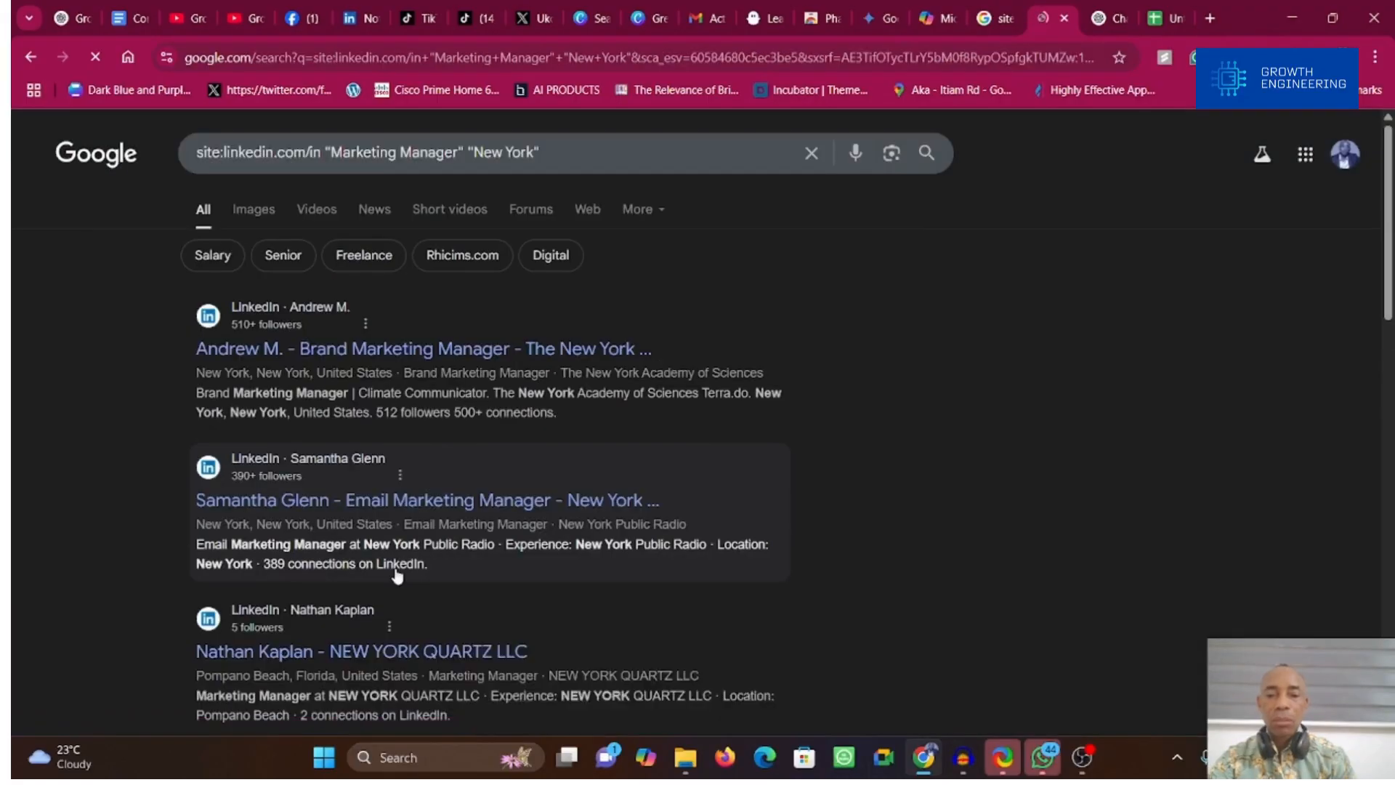
{"action": "scroll", "coordinate": [1144, 550], "scroll_direction": "down", "scroll_amount": 5}
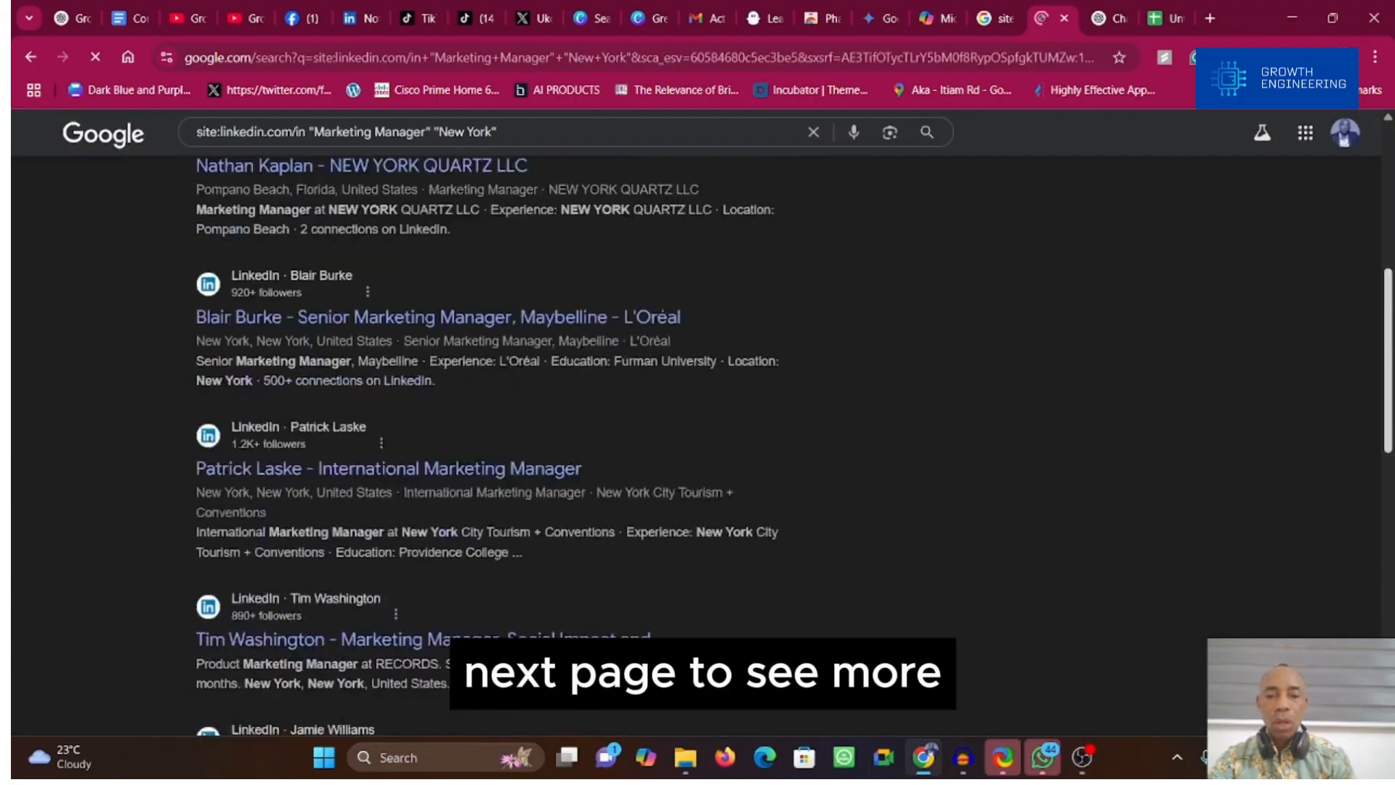
{"action": "scroll", "coordinate": [697, 436], "scroll_direction": "down", "scroll_amount": 10}
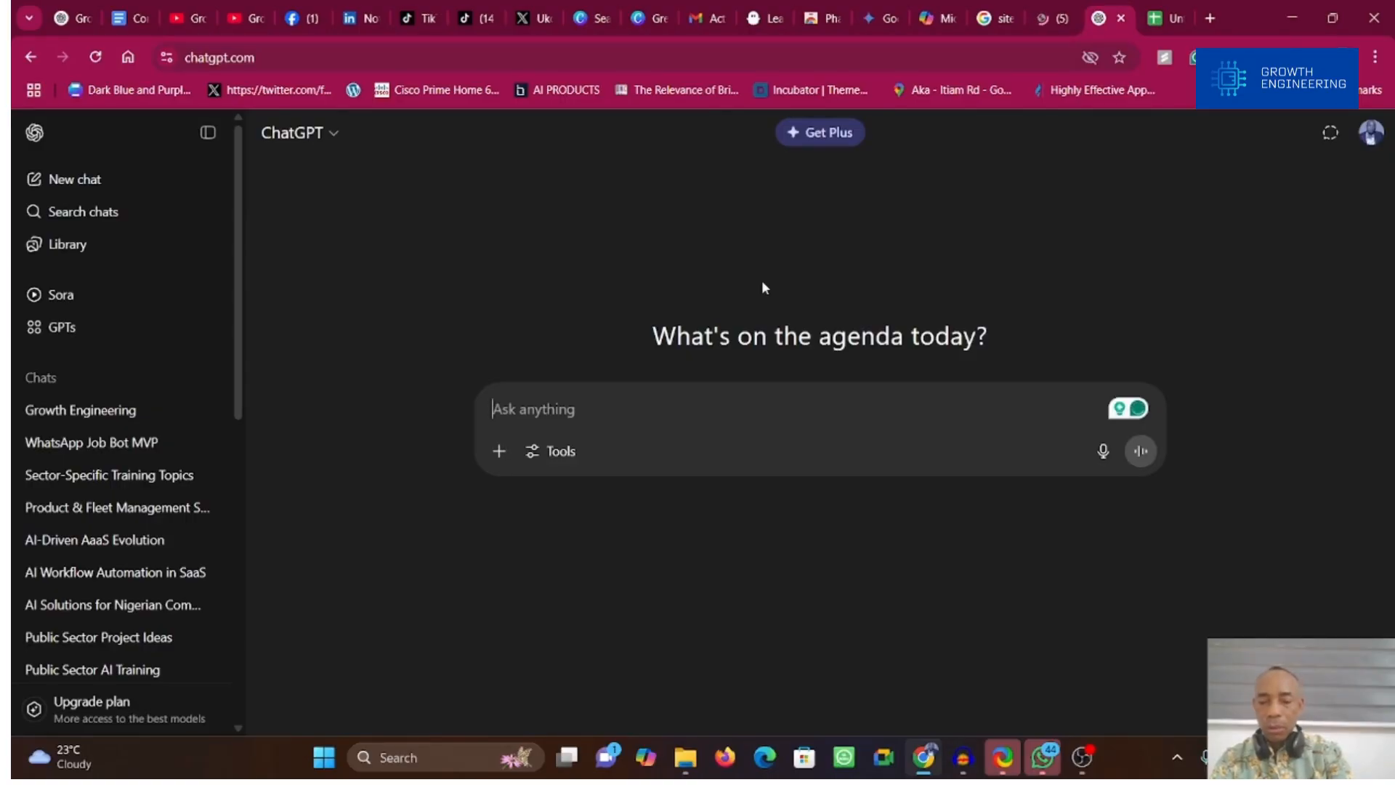
{"action": "type", "text": "Orginse"}
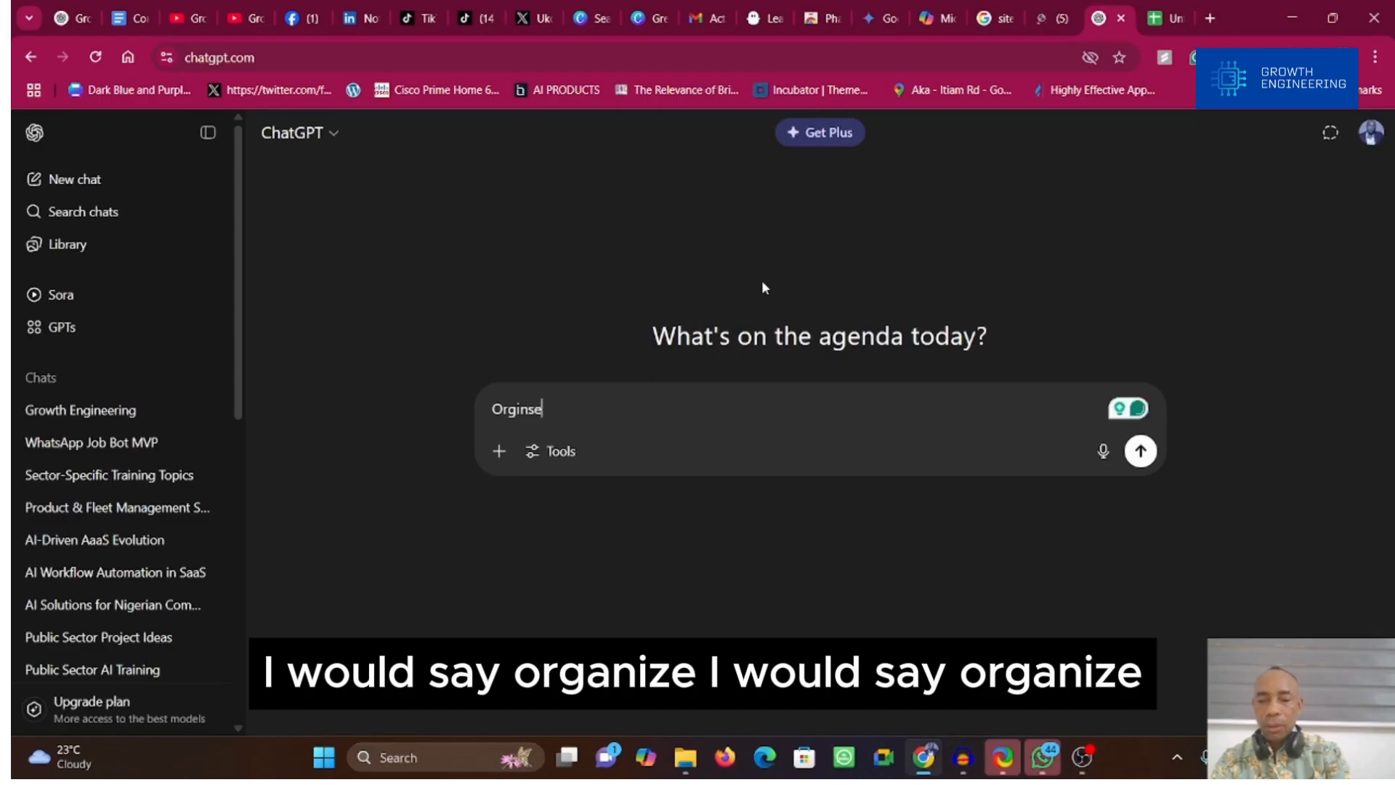
{"action": "key", "text": "BackSpace"}
{"action": "key", "text": "BackSpace"}
{"action": "key", "text": "BackSpace"}
{"action": "key", "text": "BackSpace"}
{"action": "type", "text": "anise the fol"}
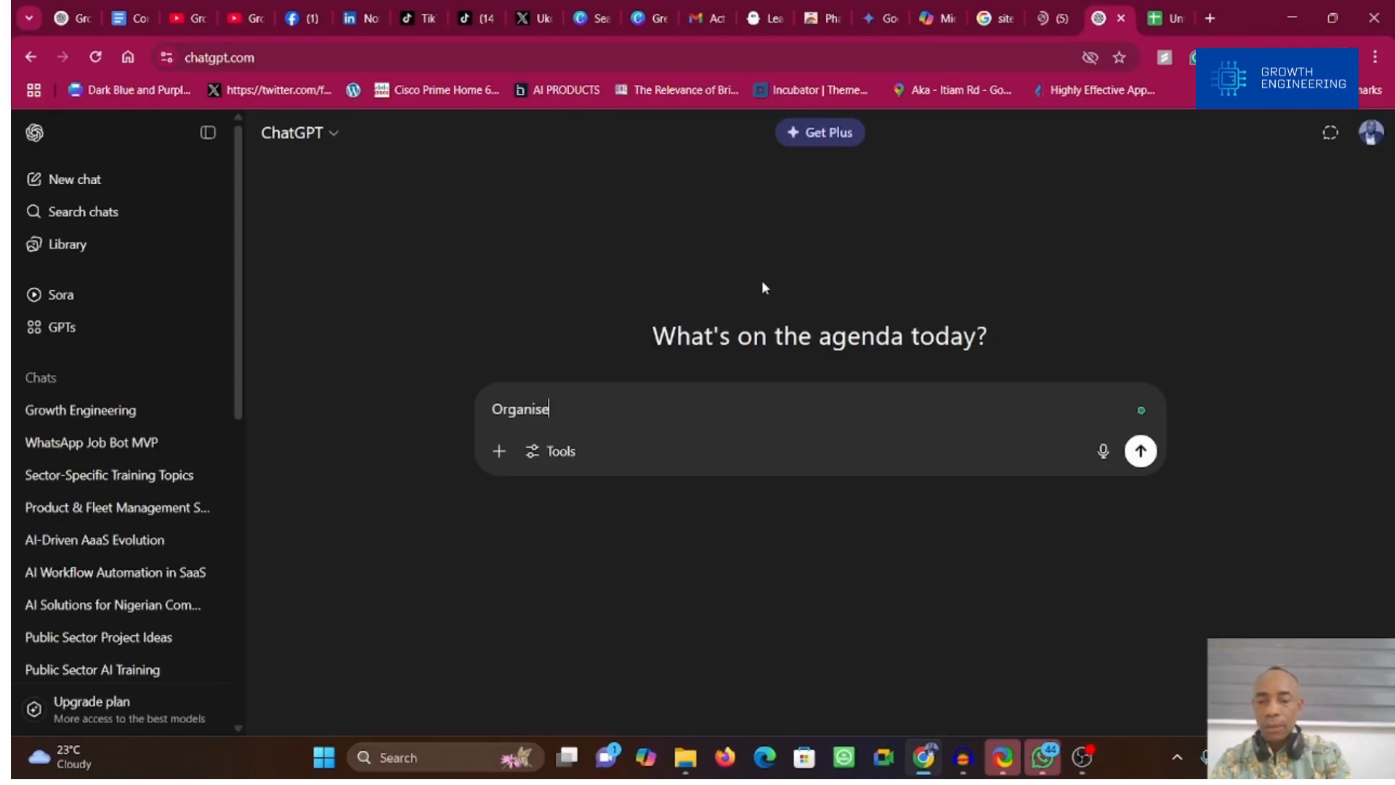
Step: Enter a ChatGPT prompt to organize the following LinkedIn profile summaries into a markdown table with columns Name, Job Title, Company, Location and any available URL
{"action": "key", "text": "ctrl+a"}
{"action": "type", "text": "'Organize the following LinkedIn profile summaries into a table with columns: Name, Job Title, Company, Location, and any available URL. Return it in markdown table format.'"}
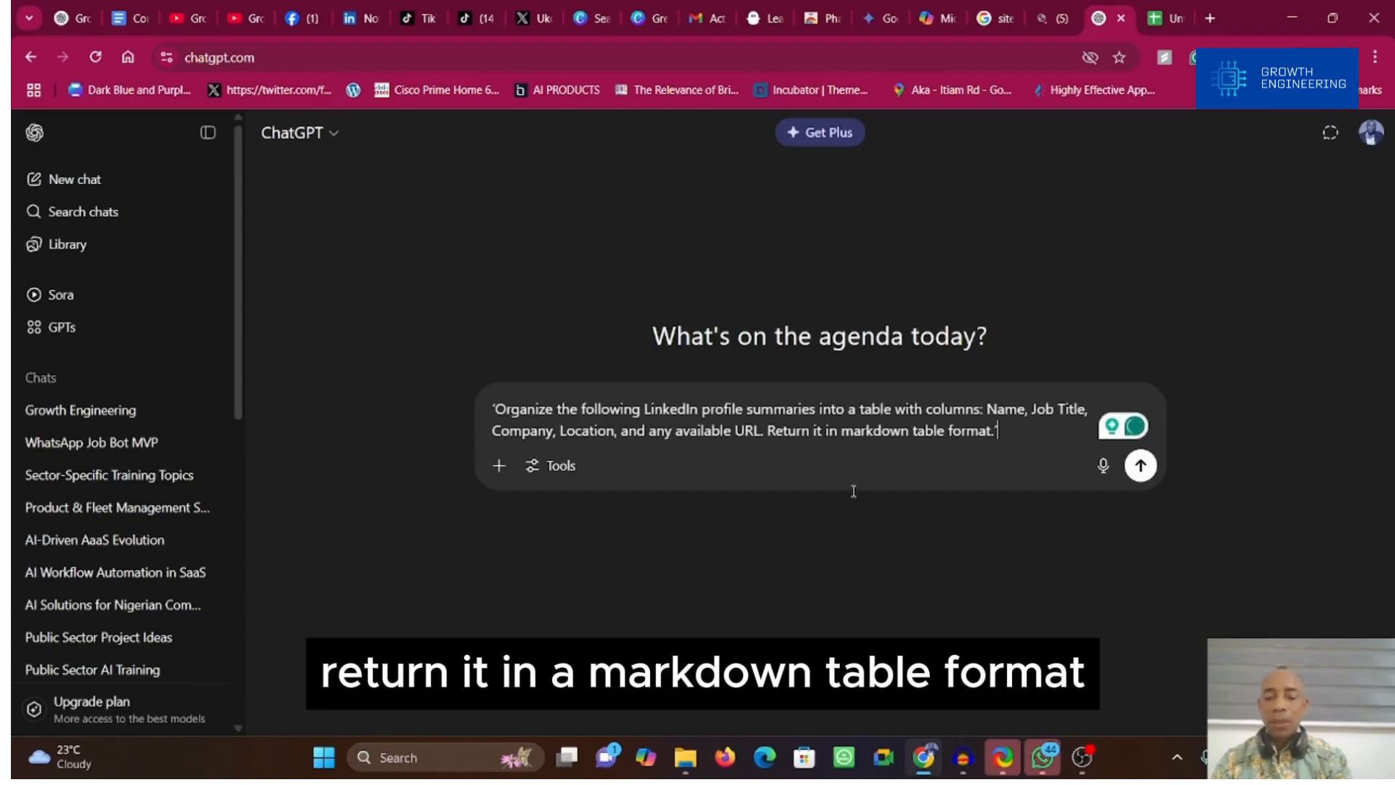
{"action": "key", "text": "shift+Return"}
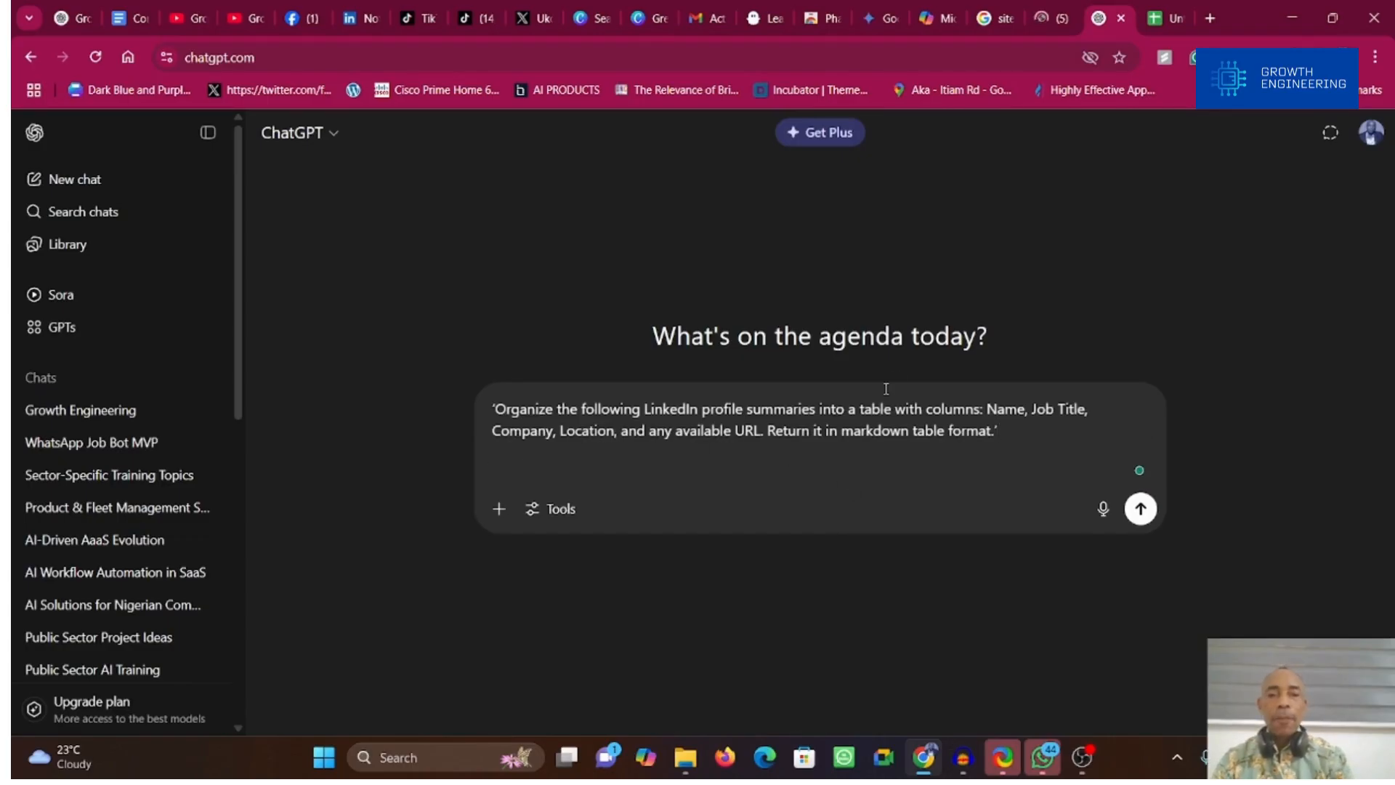
Step: Add the copied Google results for the "Marketing Manager" "New York City" search below the ChatGPT prompt and send it
{"action": "left_click", "coordinate": [1009, 19]}
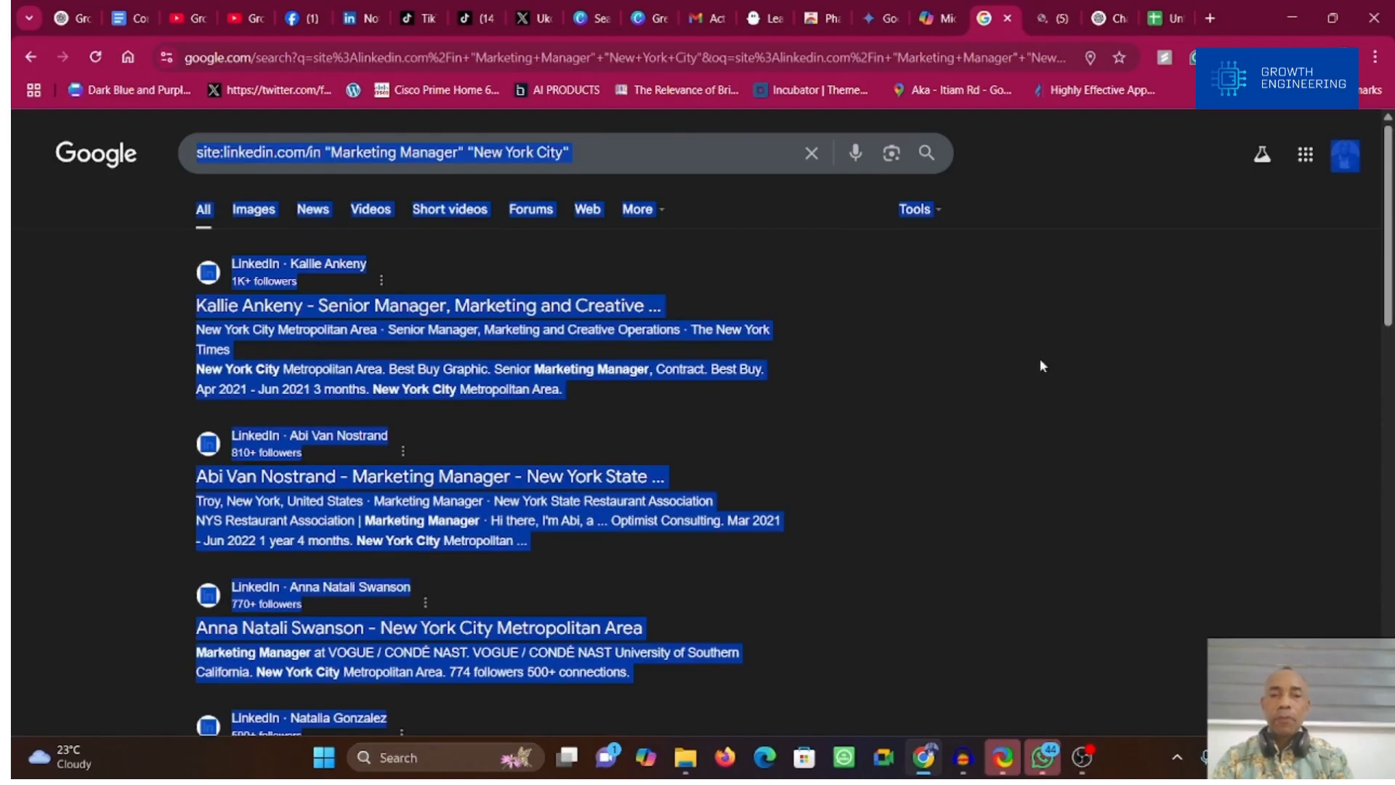
{"action": "left_click", "coordinate": [1127, 13]}
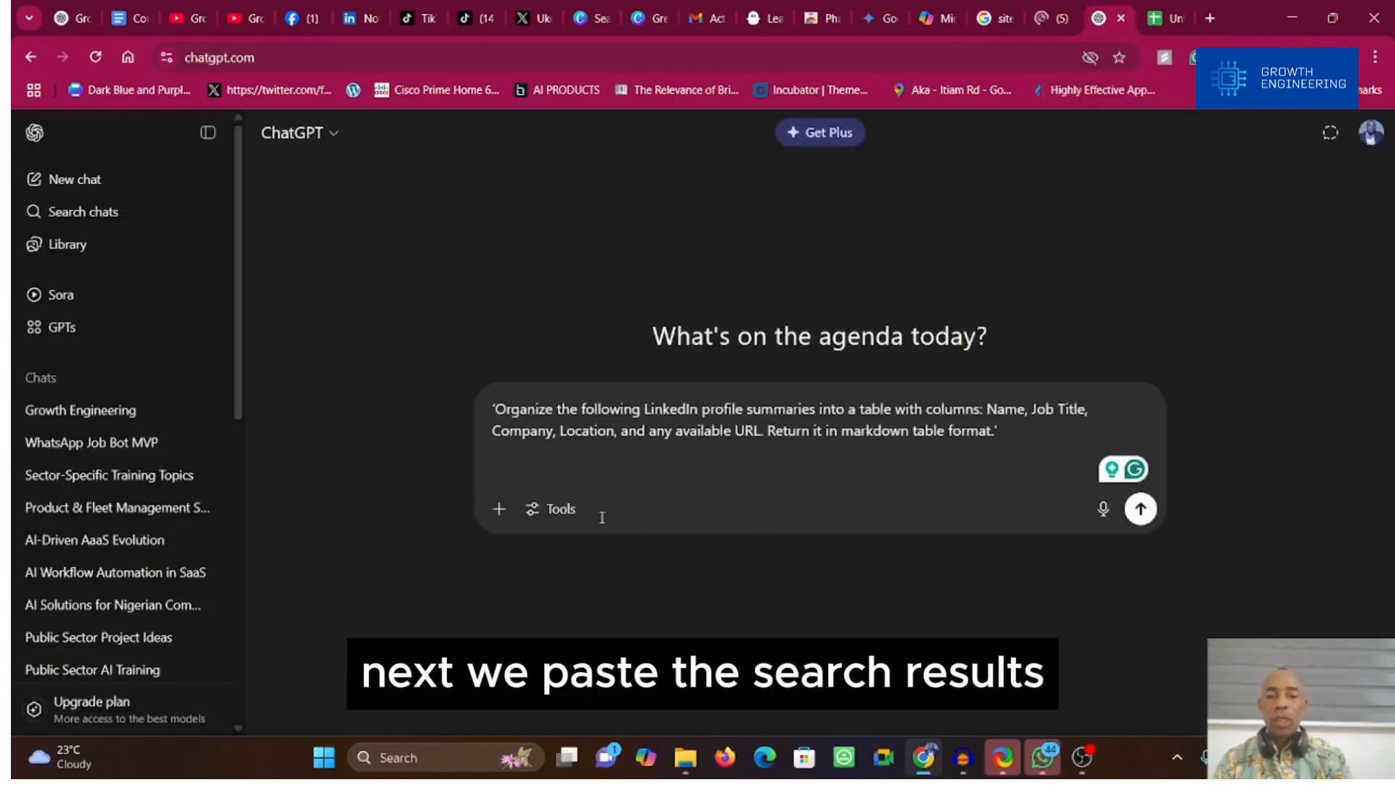
{"action": "key", "text": "ctrl+v"}
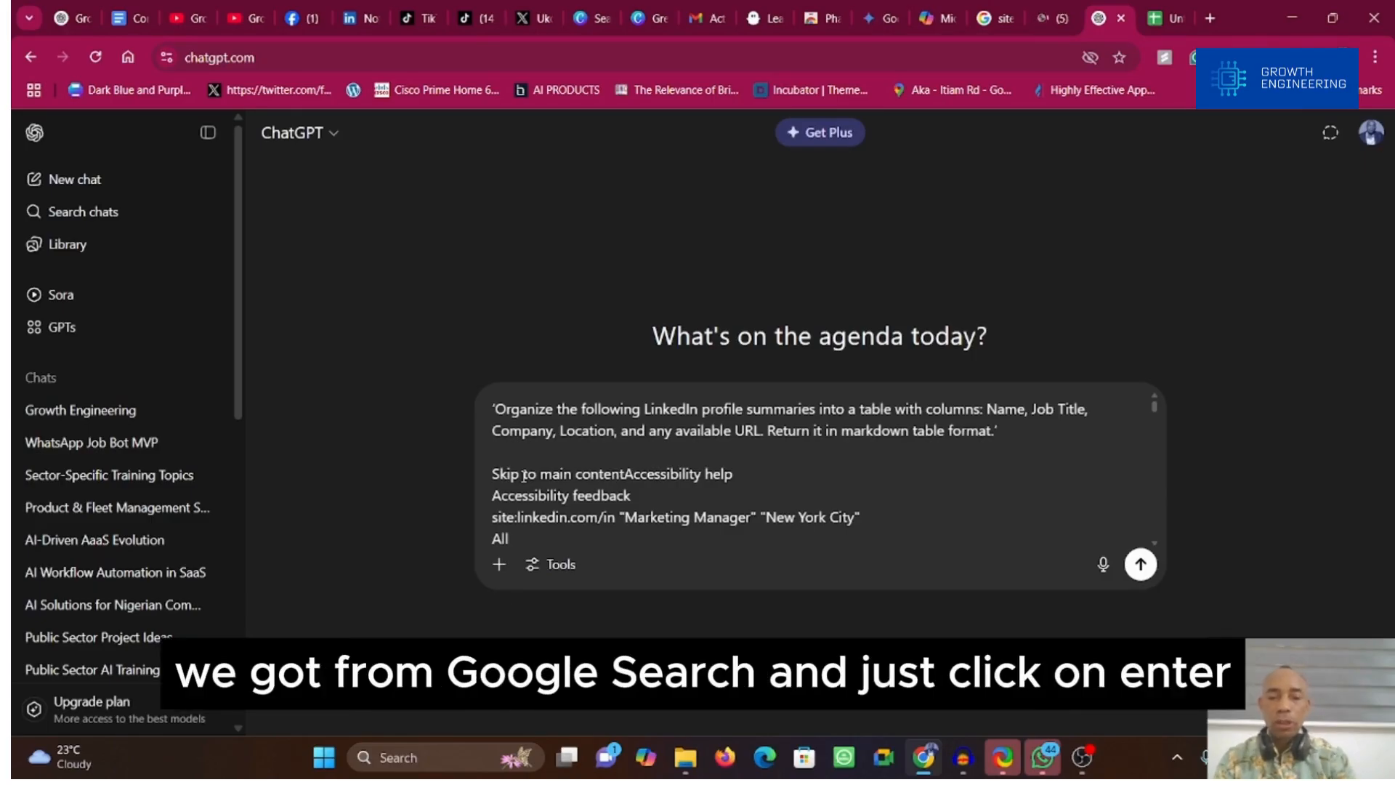
{"action": "left_click", "coordinate": [1140, 567]}
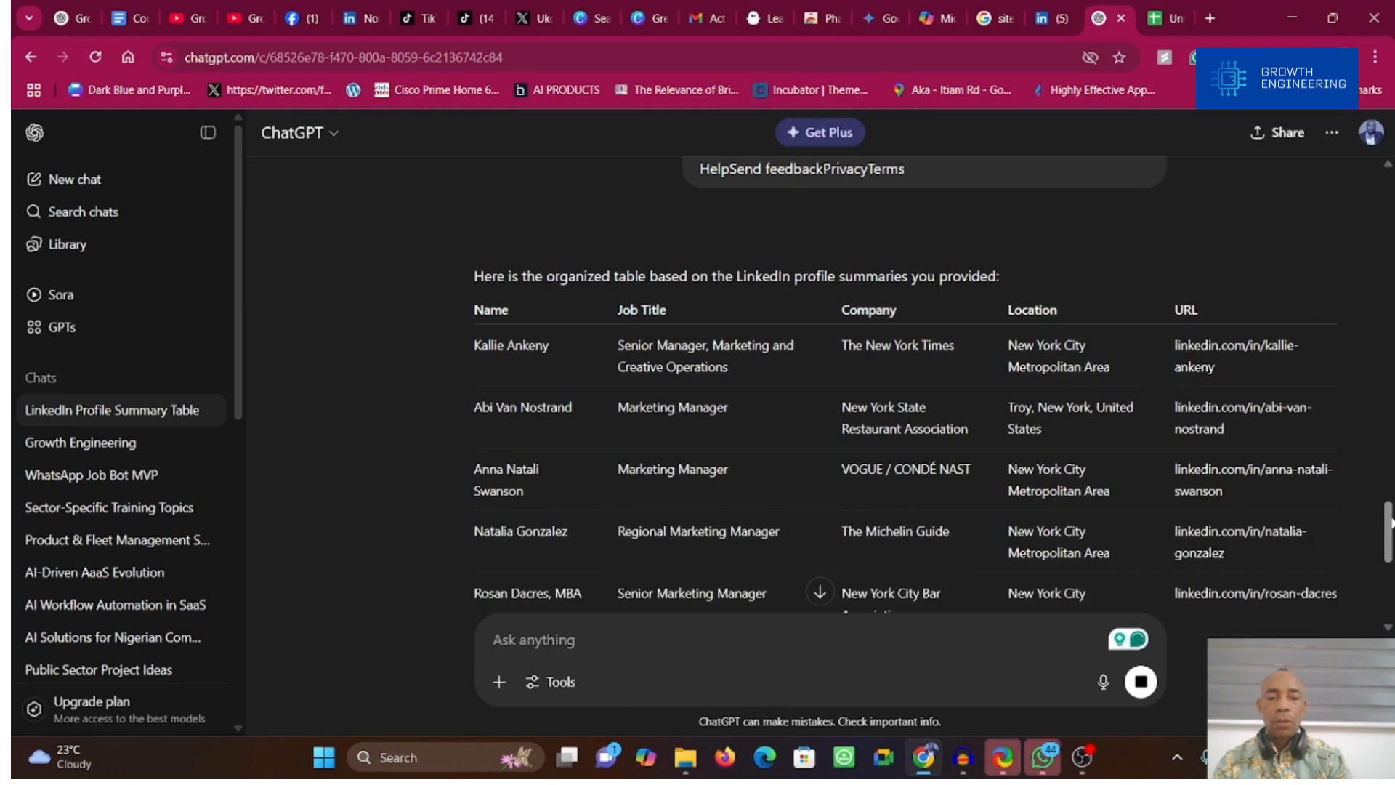
Step: Review the organized profile table in ChatGPT and copy it into the blank Google Sheets spreadsheet starting at cell A1
{"action": "scroll", "coordinate": [1390, 522], "scroll_direction": "down", "scroll_amount": 9}
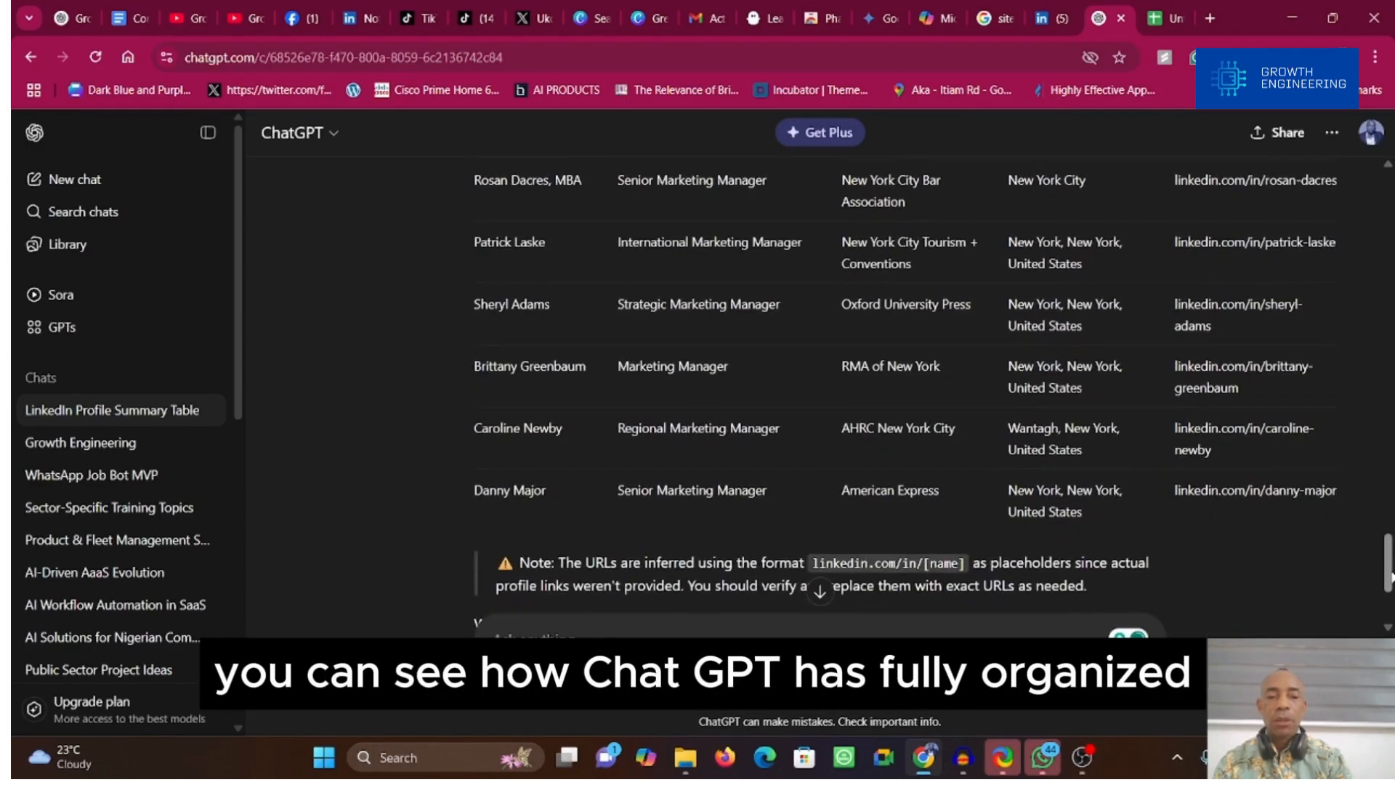
{"action": "scroll", "coordinate": [1390, 553], "scroll_direction": "up", "scroll_amount": 5}
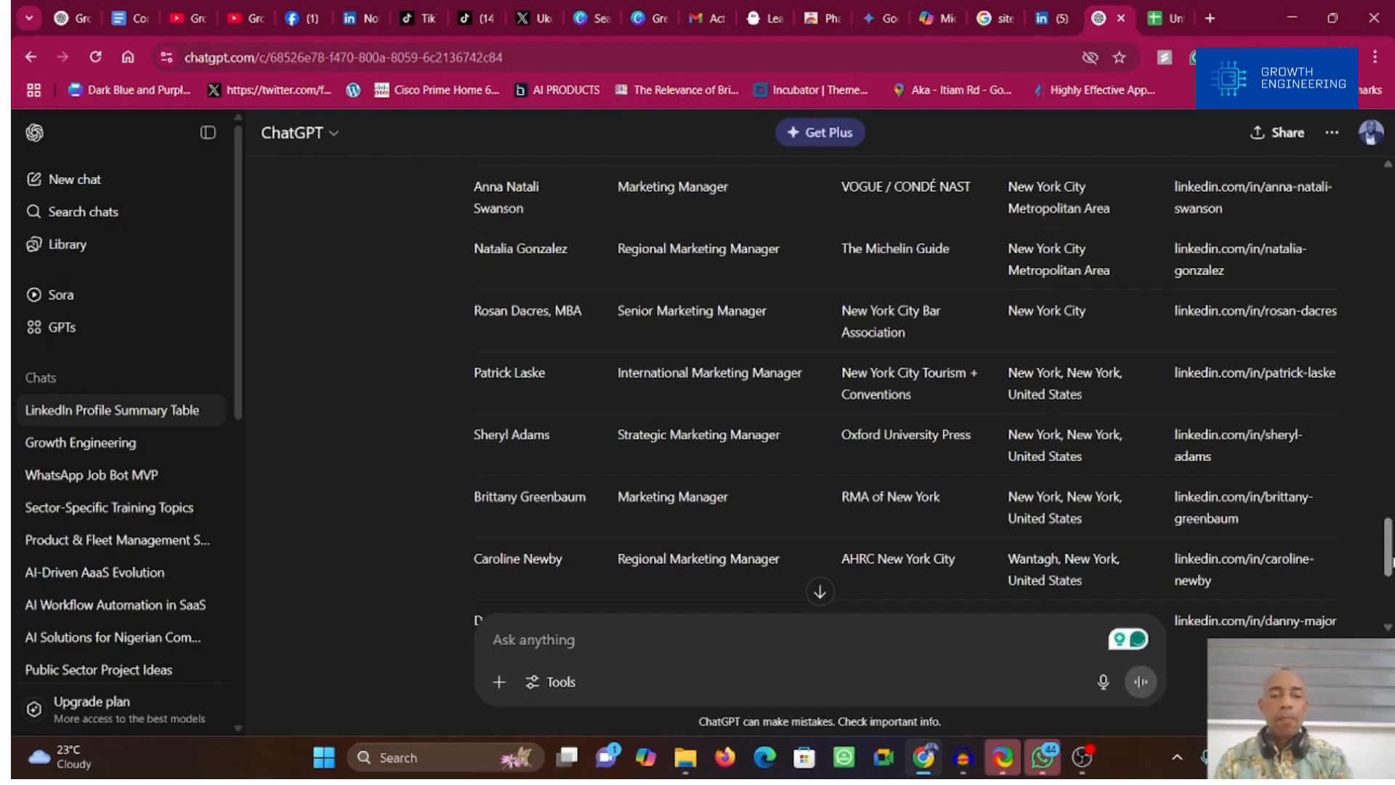
{"action": "scroll", "coordinate": [1390, 552], "scroll_direction": "up", "scroll_amount": 4}
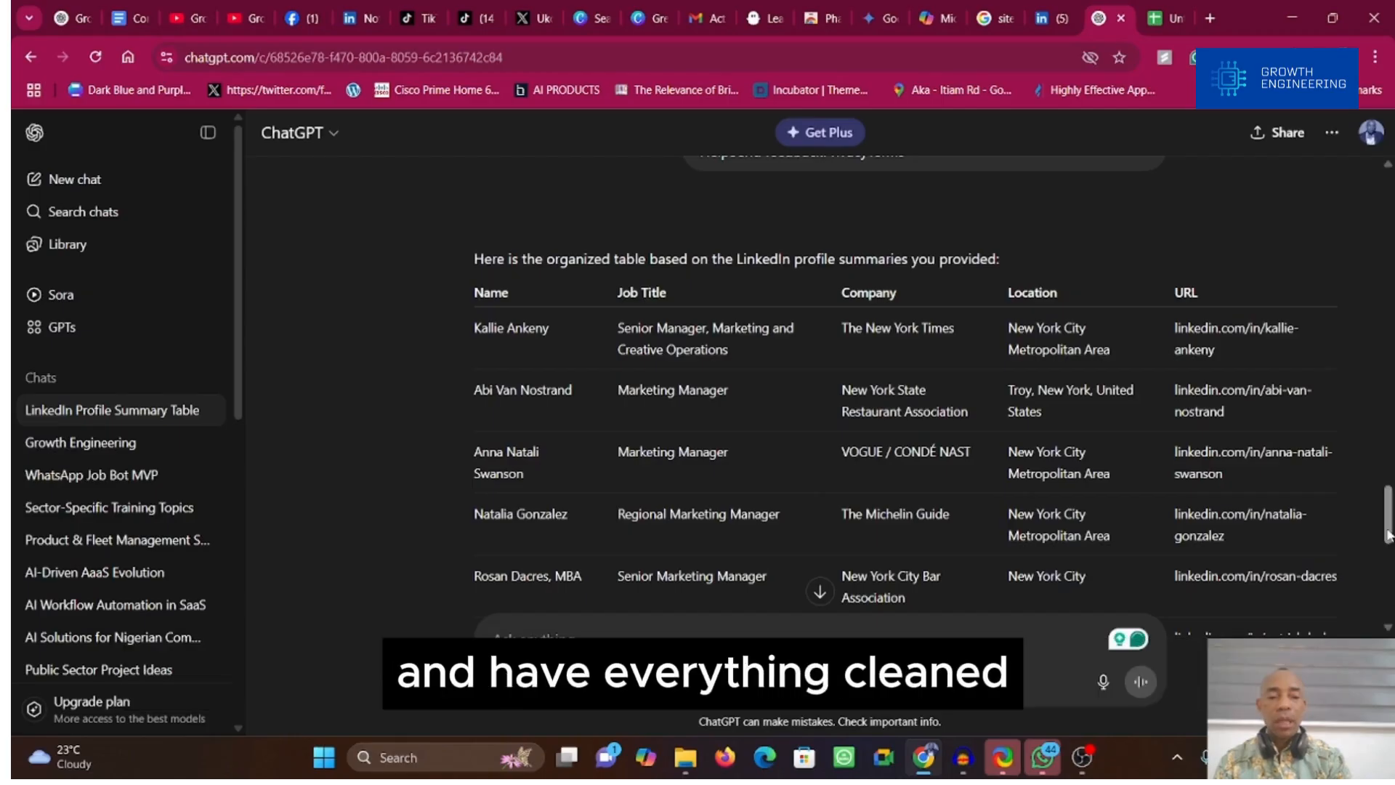
{"action": "scroll", "coordinate": [1391, 614], "scroll_direction": "down", "scroll_amount": 9}
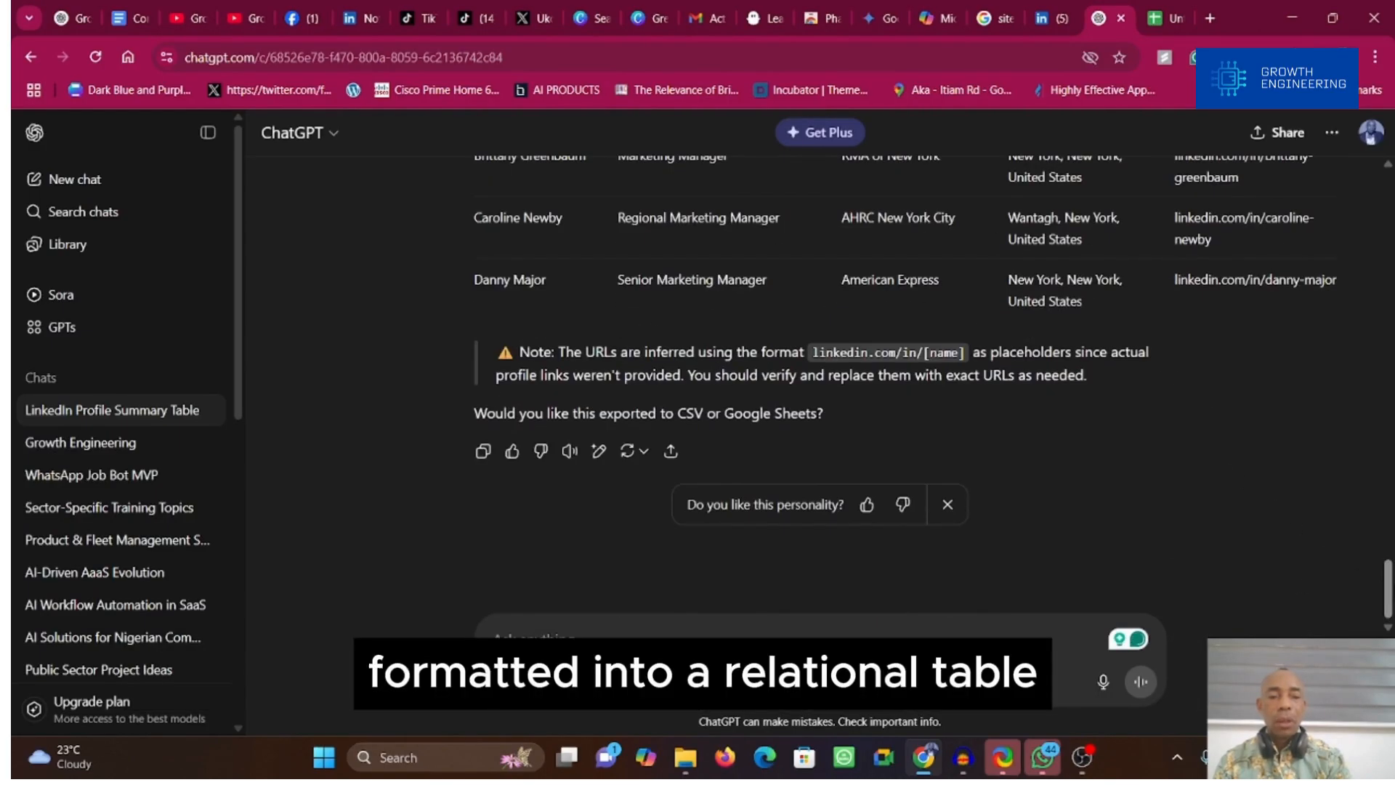
{"action": "scroll", "coordinate": [1151, 314], "scroll_direction": "up", "scroll_amount": 10}
{"action": "scroll", "coordinate": [1151, 314], "scroll_direction": "down", "scroll_amount": 2}
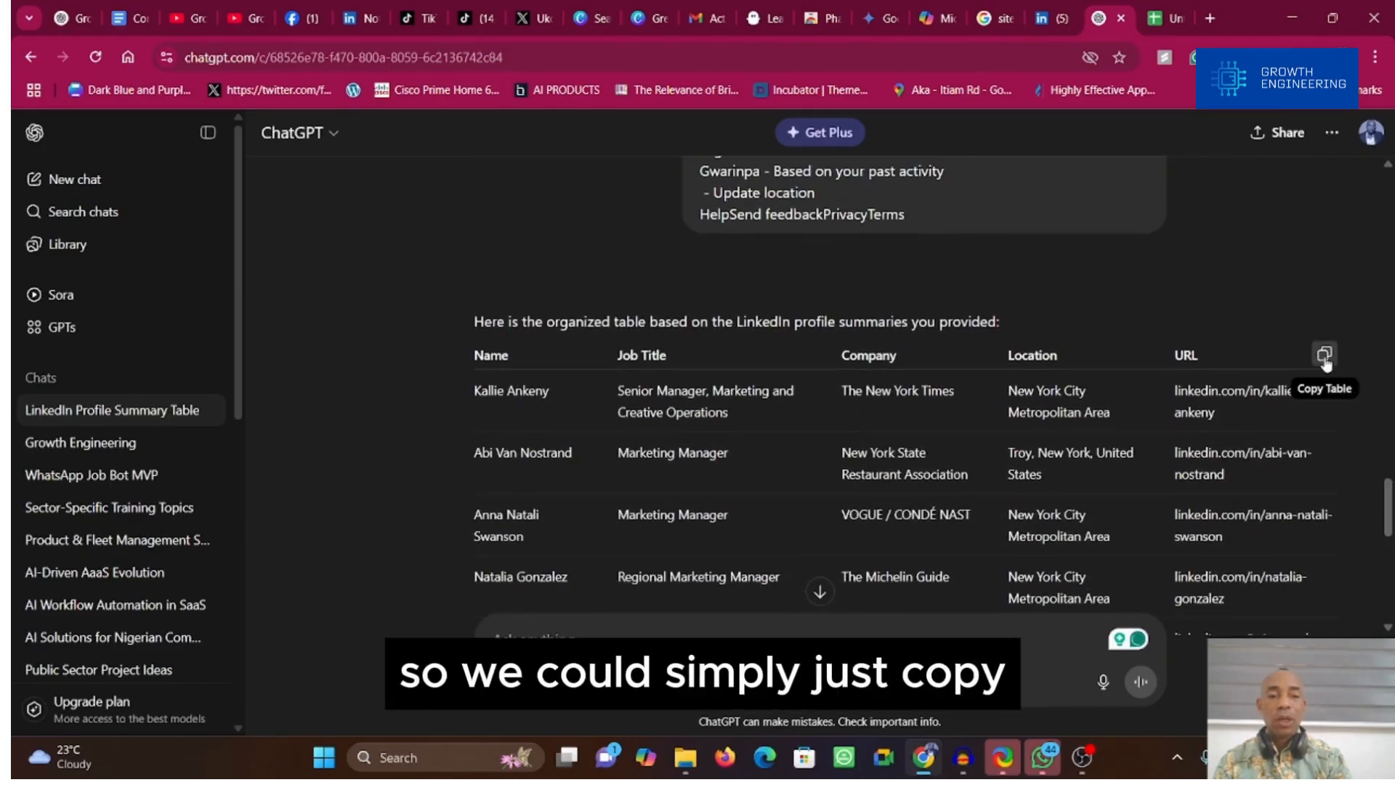
{"action": "left_click", "coordinate": [1324, 356]}
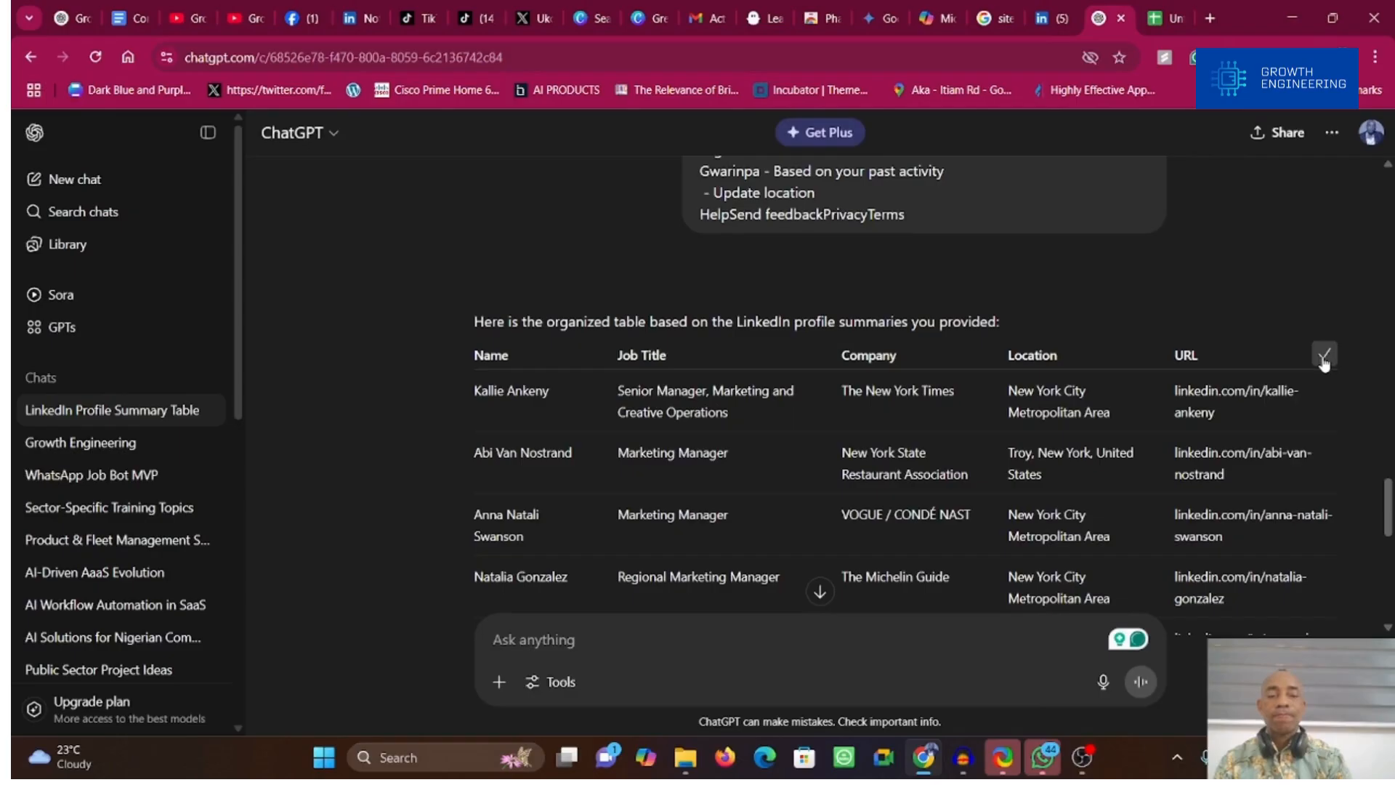
{"action": "left_click", "coordinate": [1155, 20]}
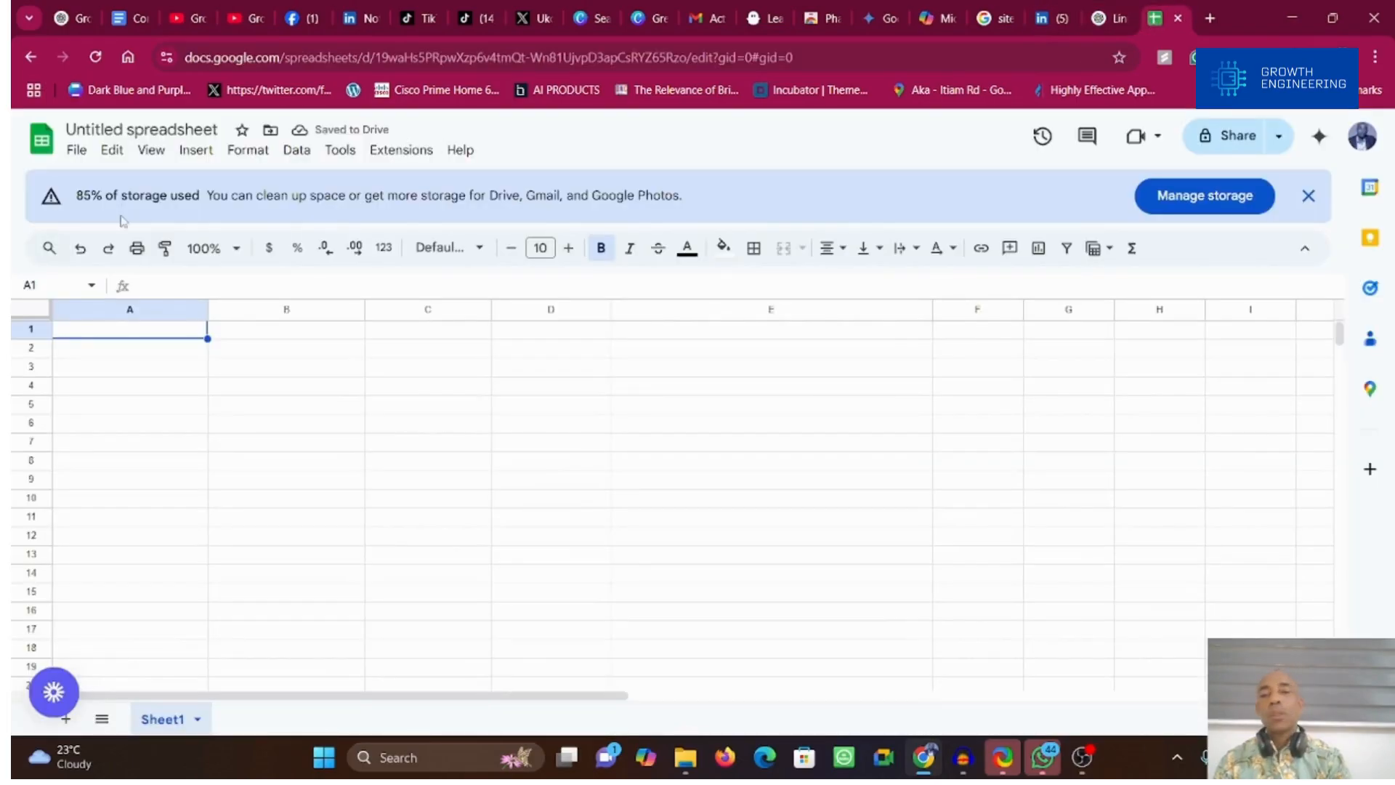
{"action": "left_click", "coordinate": [113, 333]}
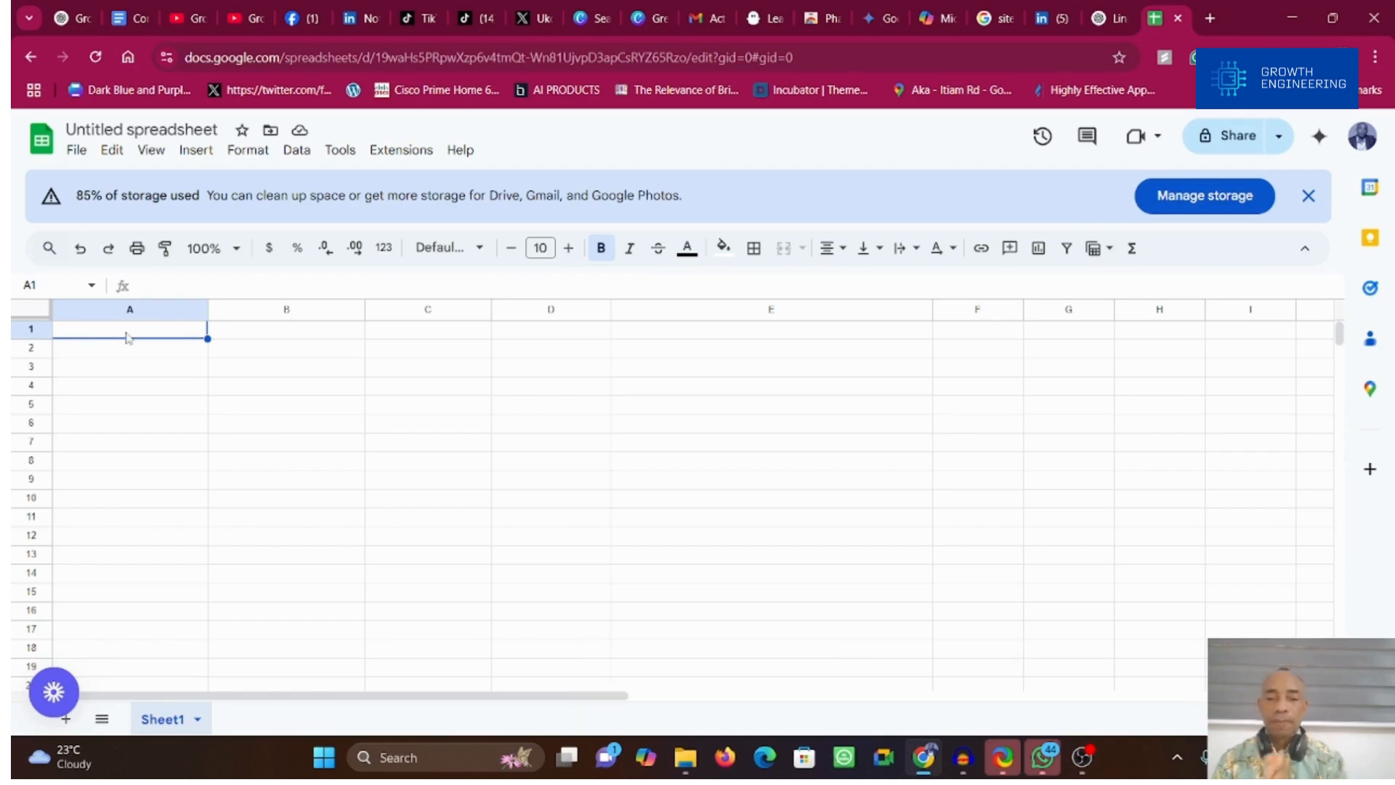
{"action": "key", "text": "ctrl+v"}
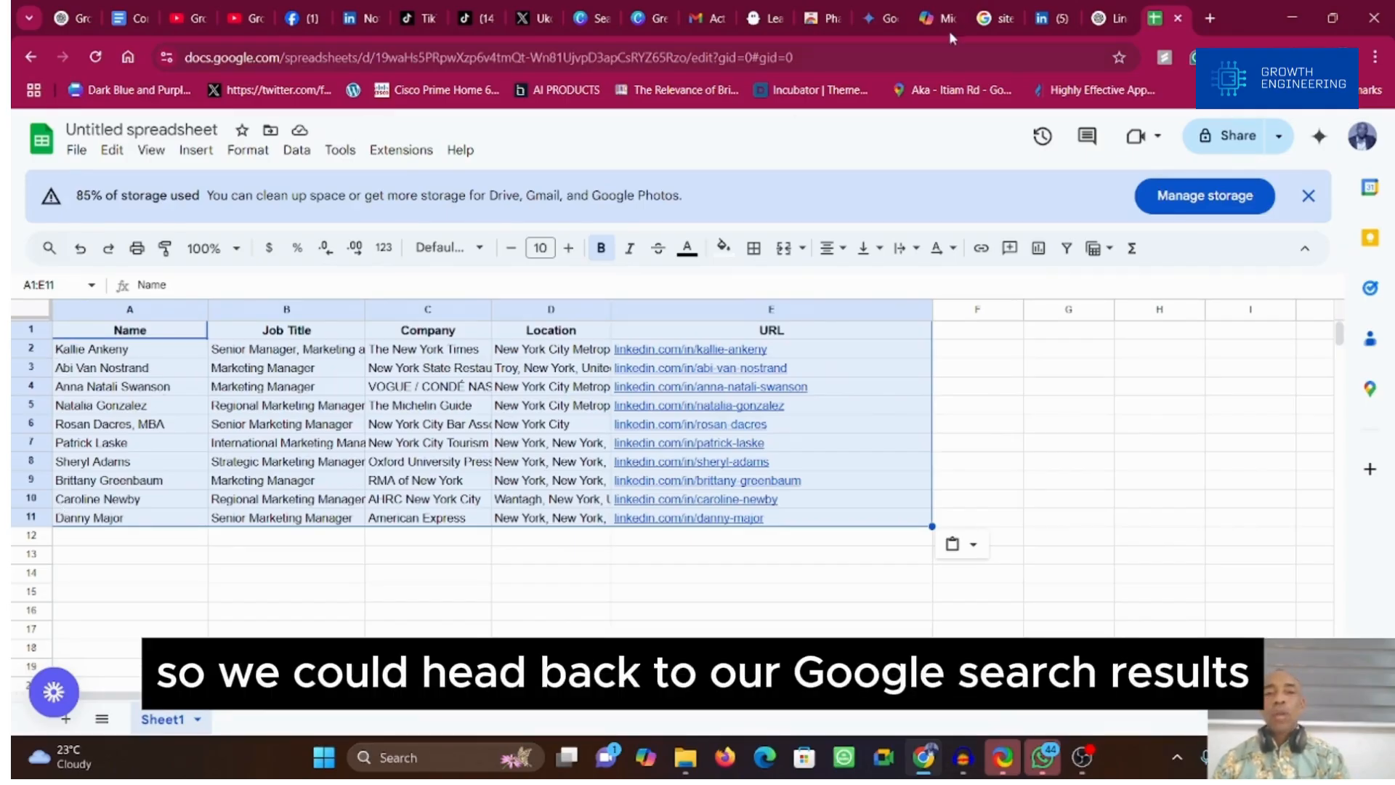
Step: Go to the next page of the "Marketing Manager" "New York City" Google results and select its entire content for copying
{"action": "left_click", "coordinate": [993, 20]}
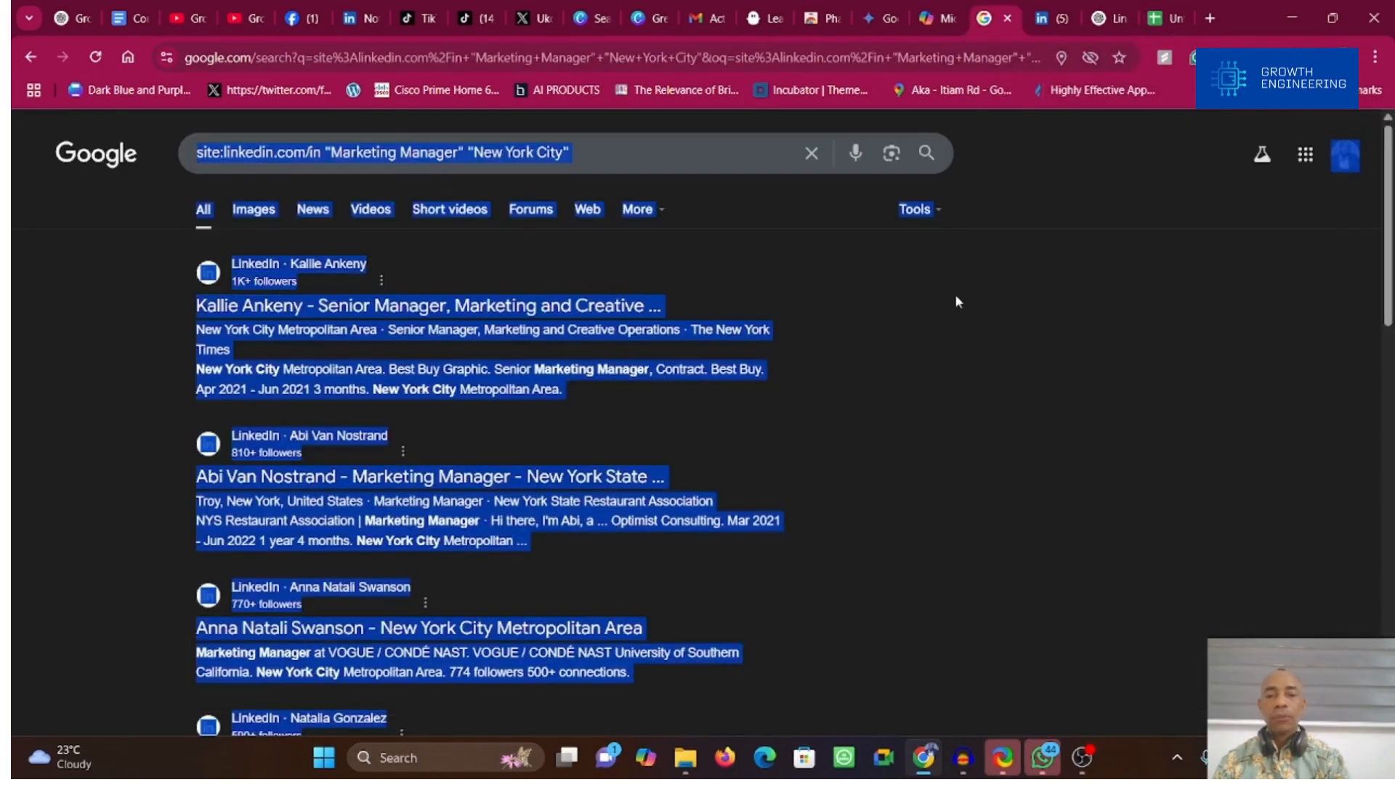
{"action": "left_click", "coordinate": [1061, 289]}
{"action": "scroll", "coordinate": [698, 436], "scroll_direction": "down", "scroll_amount": 15}
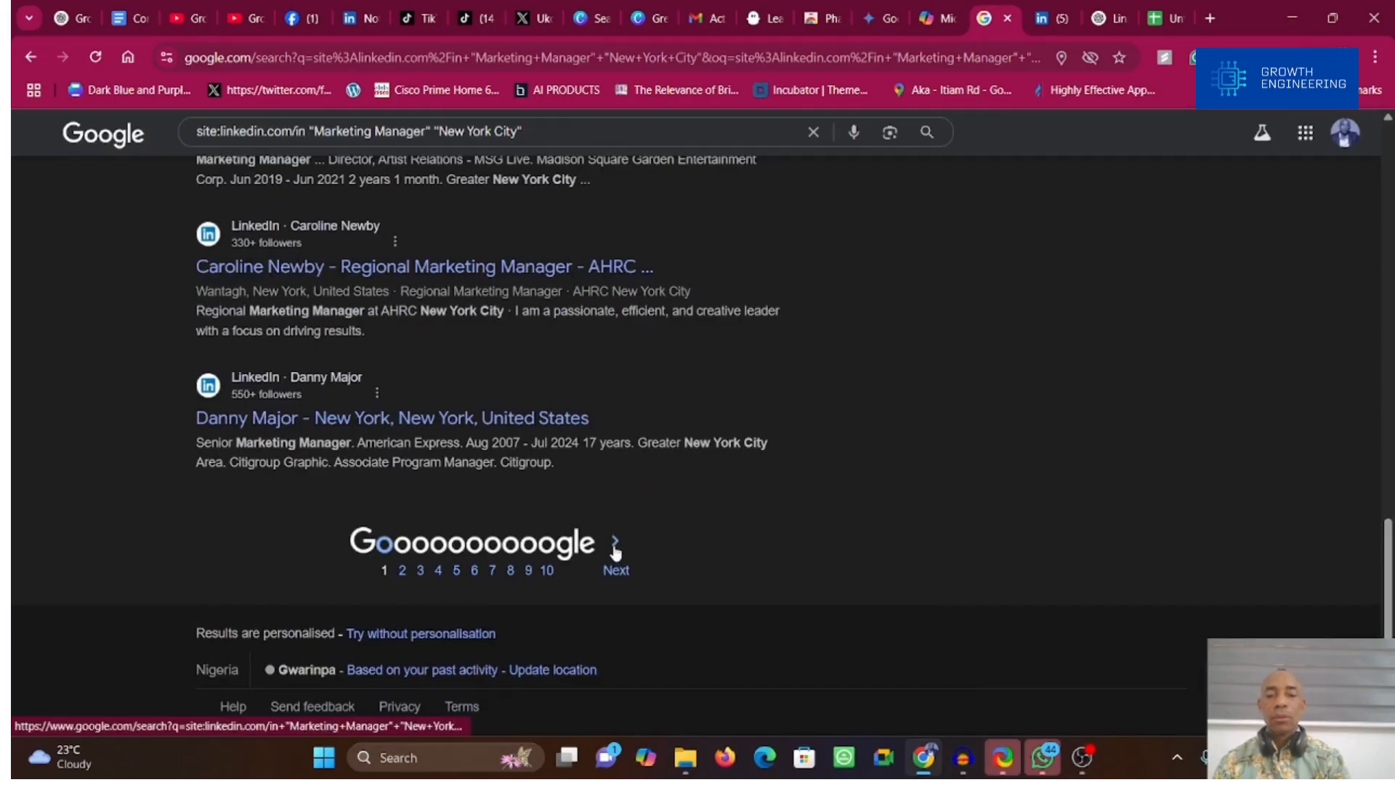
{"action": "left_click", "coordinate": [614, 545]}
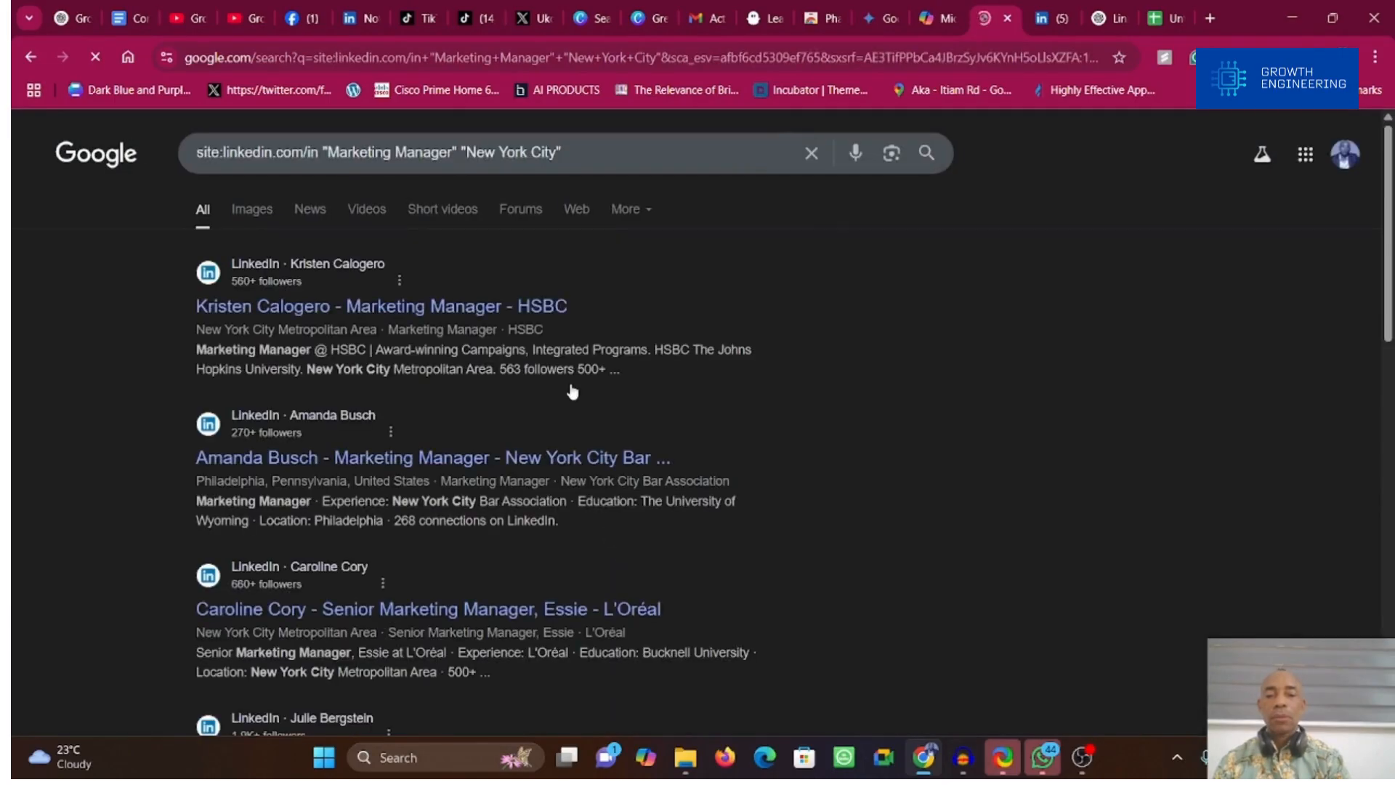
{"action": "key", "text": "ctrl+a"}
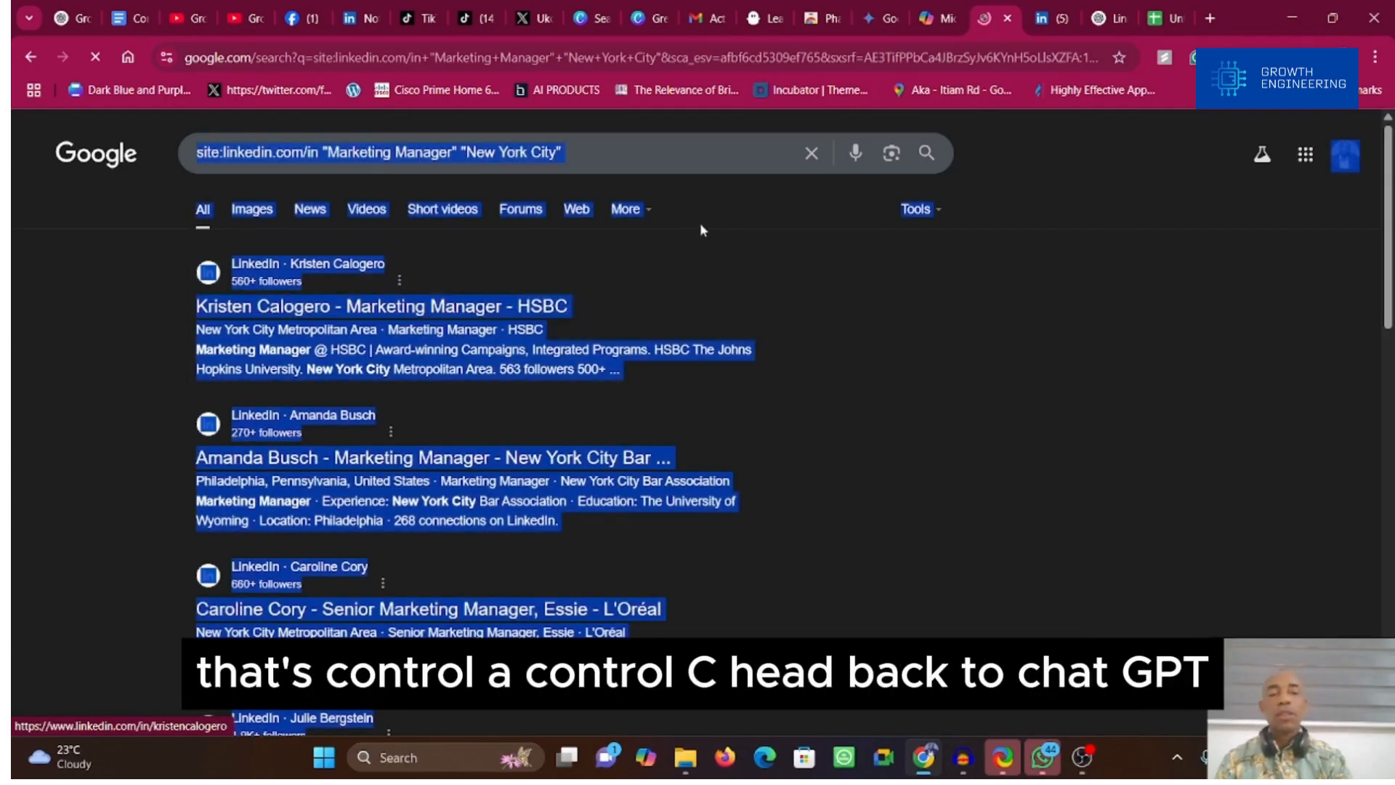
Step: Paste the second page of Google results into the same ChatGPT conversation and send it
{"action": "left_click", "coordinate": [1110, 21]}
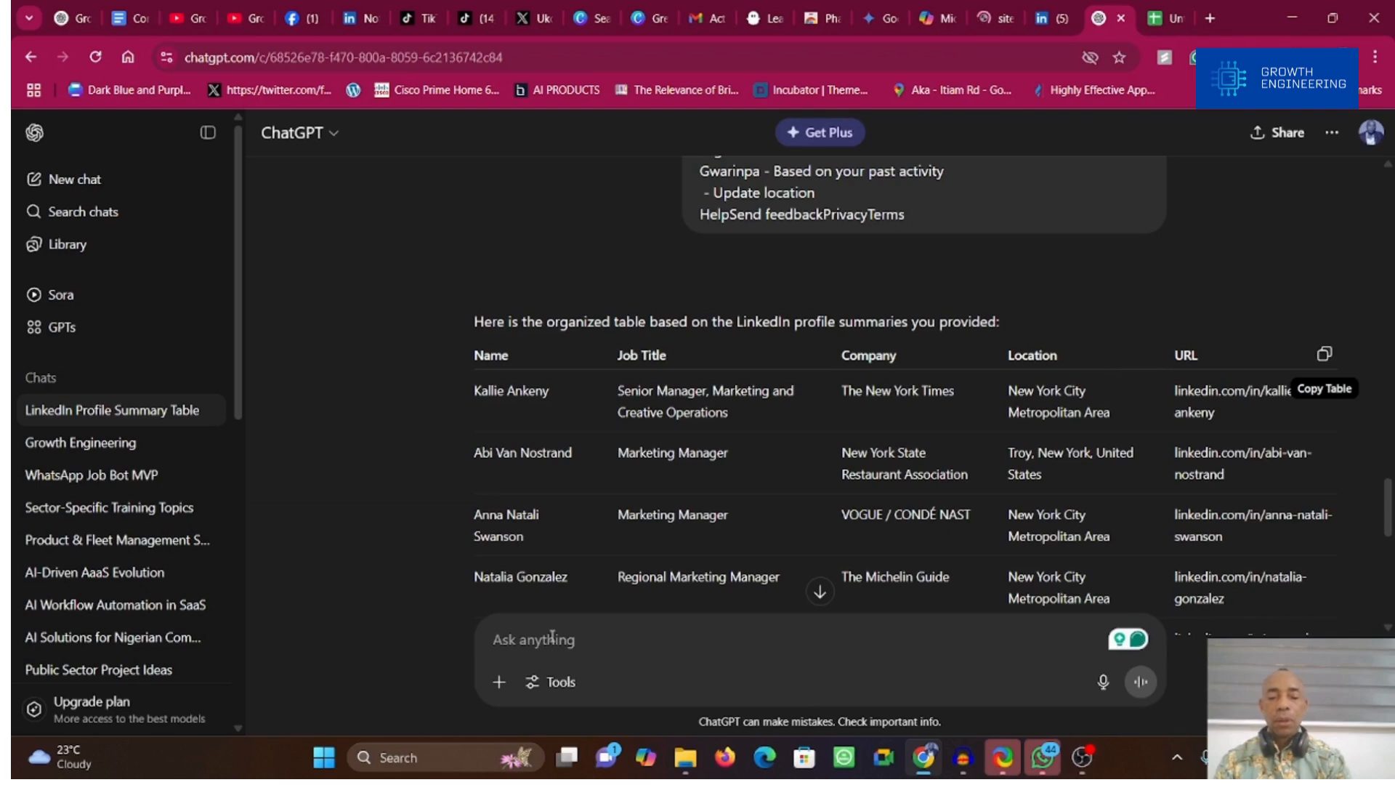
{"action": "key", "text": "ctrl+v"}
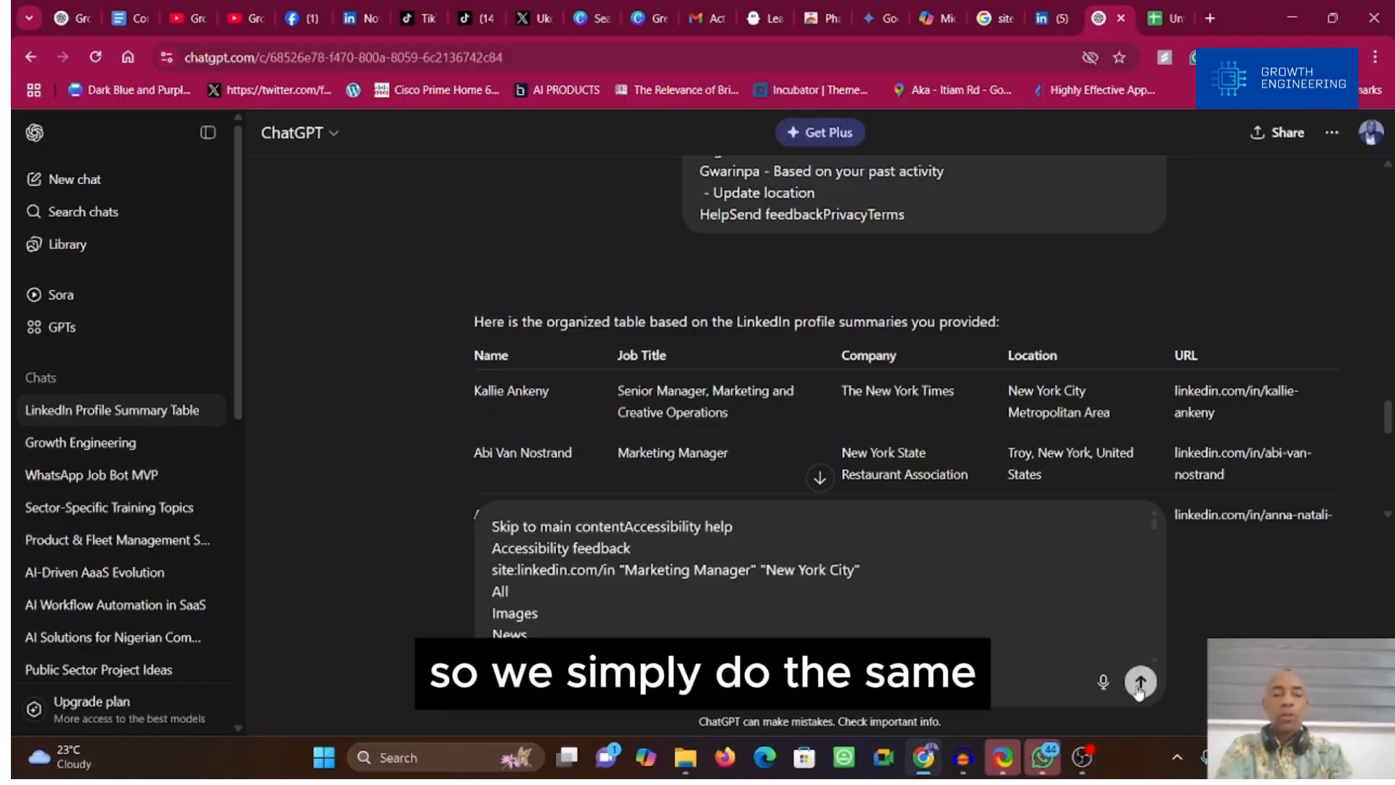
{"action": "left_click", "coordinate": [1139, 683]}
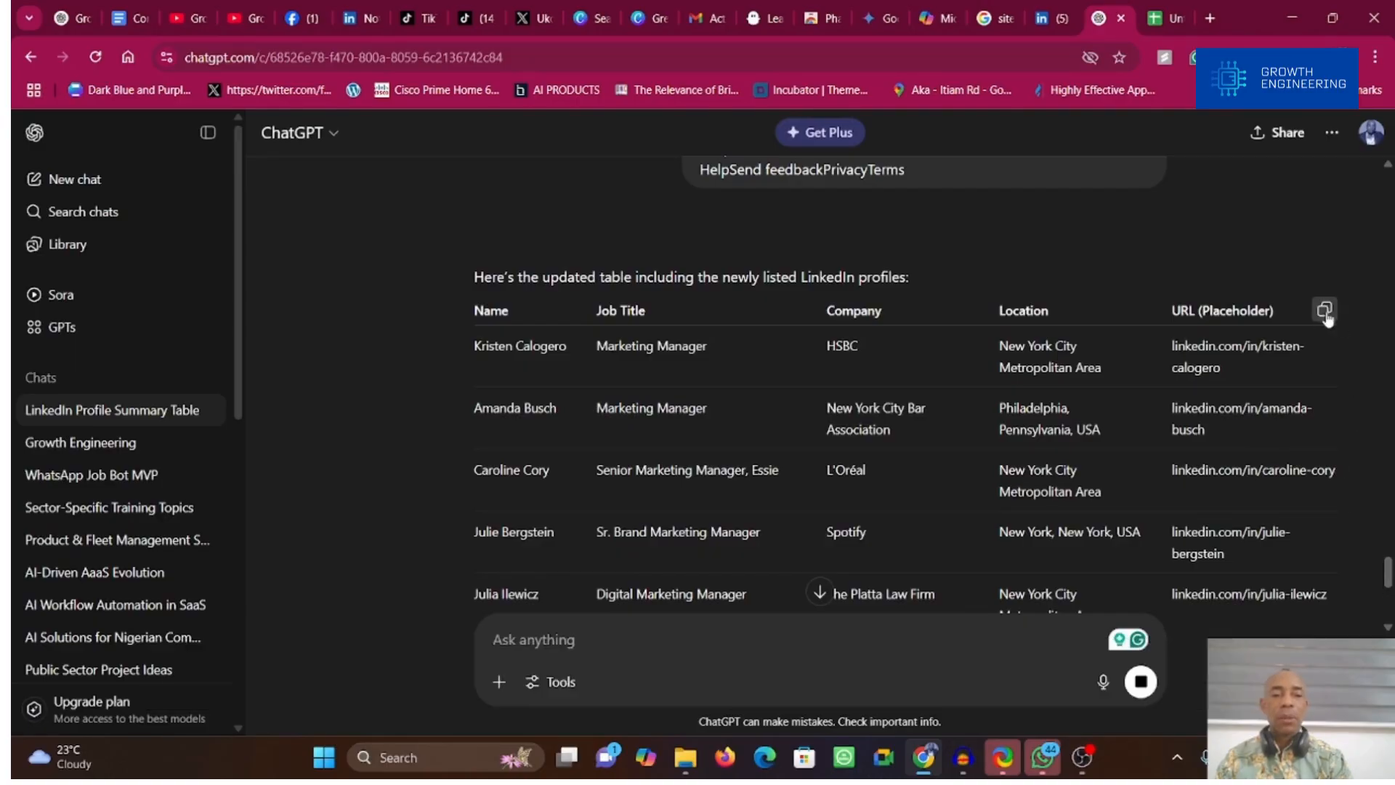
Step: Copy the updated profile table from ChatGPT and paste it into the Google Sheets spreadsheet below the existing leads, starting at cell A12
{"action": "left_click", "coordinate": [1325, 312]}
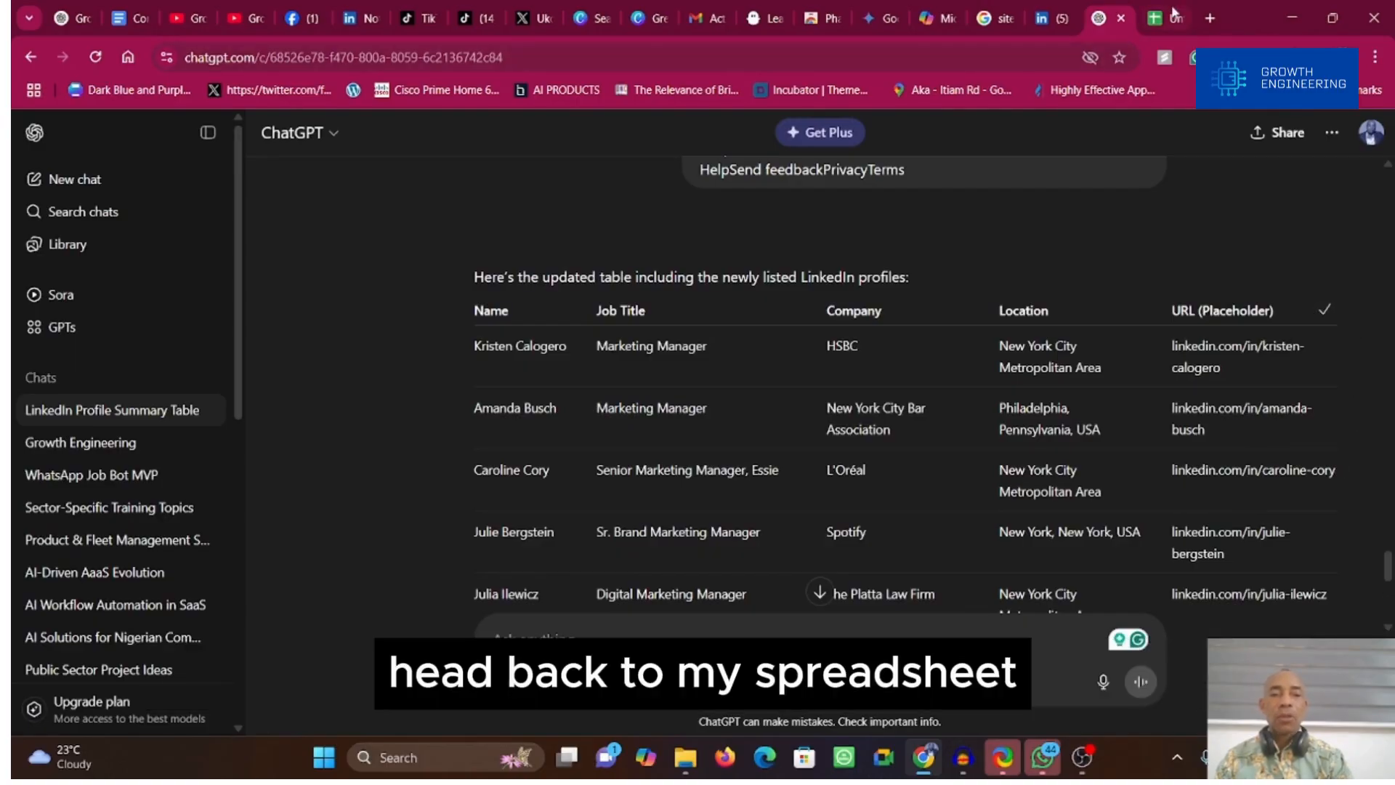
{"action": "left_click", "coordinate": [1167, 16]}
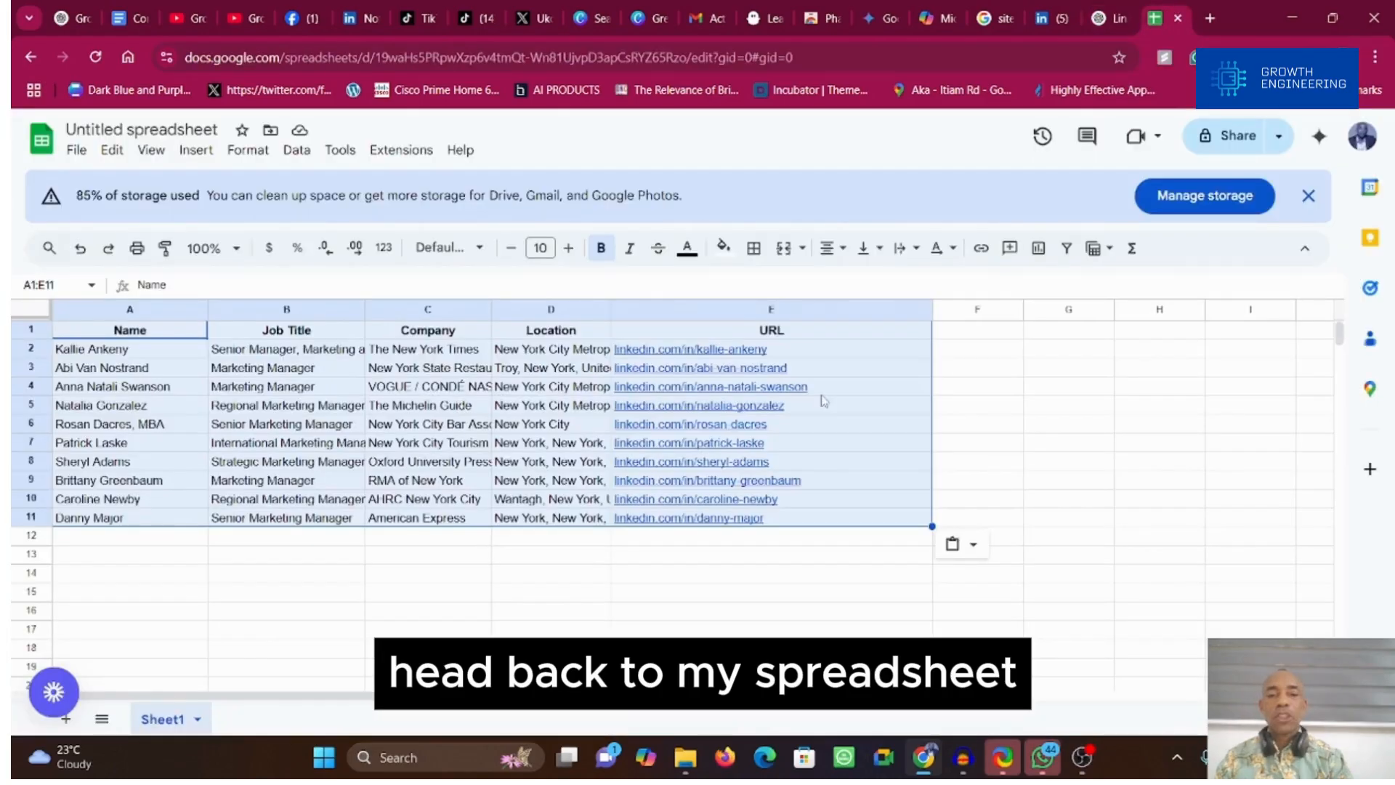
{"action": "left_click", "coordinate": [94, 543]}
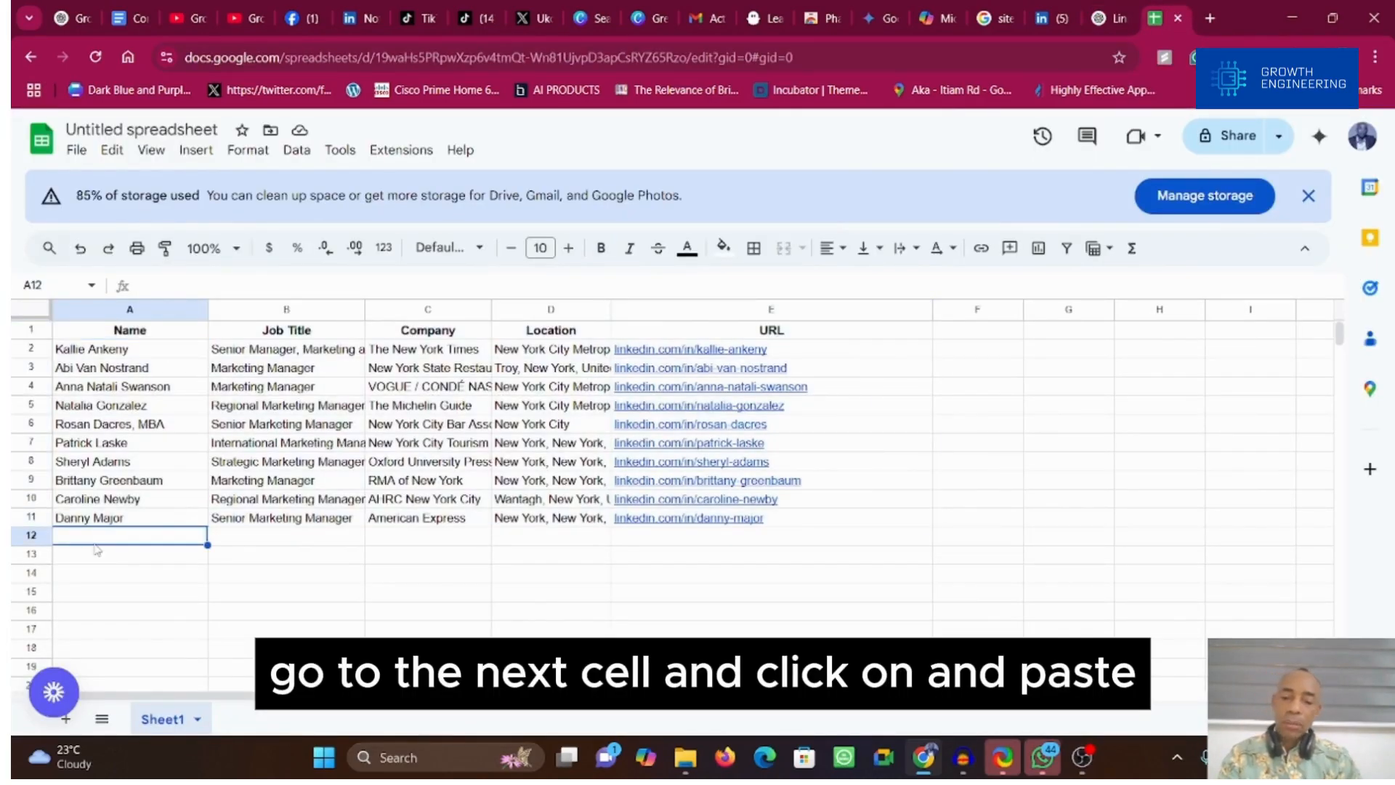
{"action": "key", "text": "ctrl+v"}
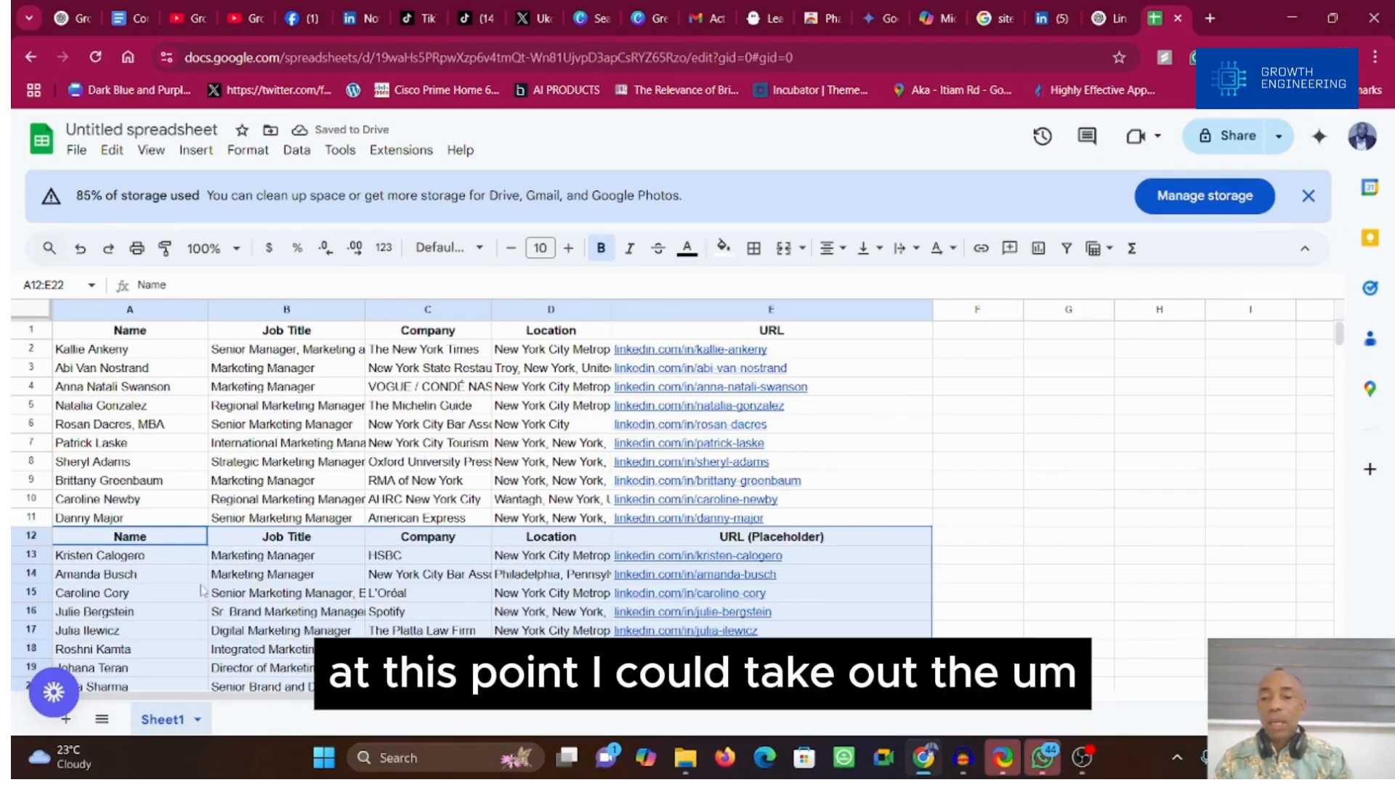
Step: Delete row 12, which holds the duplicate column headers of the second table
{"action": "left_click", "coordinate": [28, 534]}
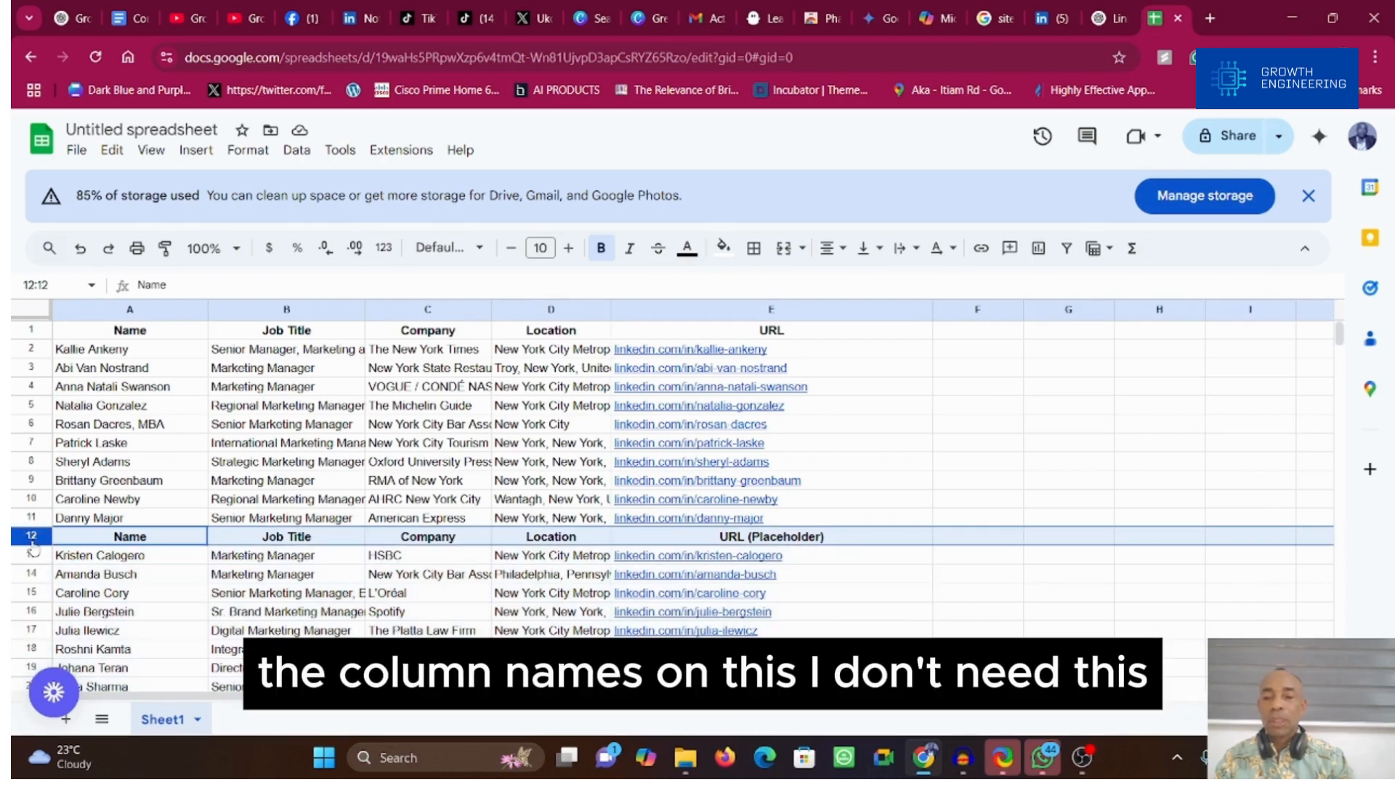
{"action": "right_click", "coordinate": [32, 546]}
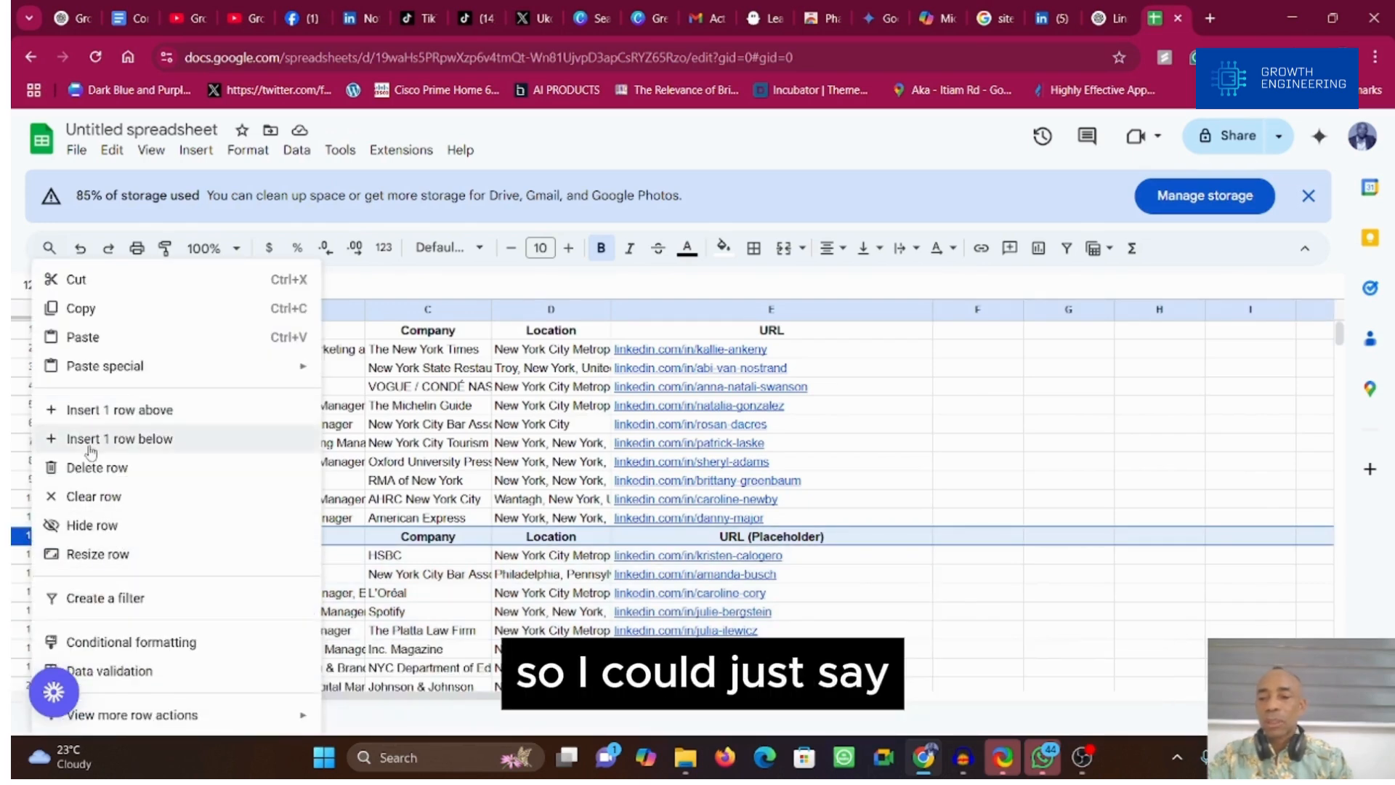
{"action": "left_click", "coordinate": [94, 469]}
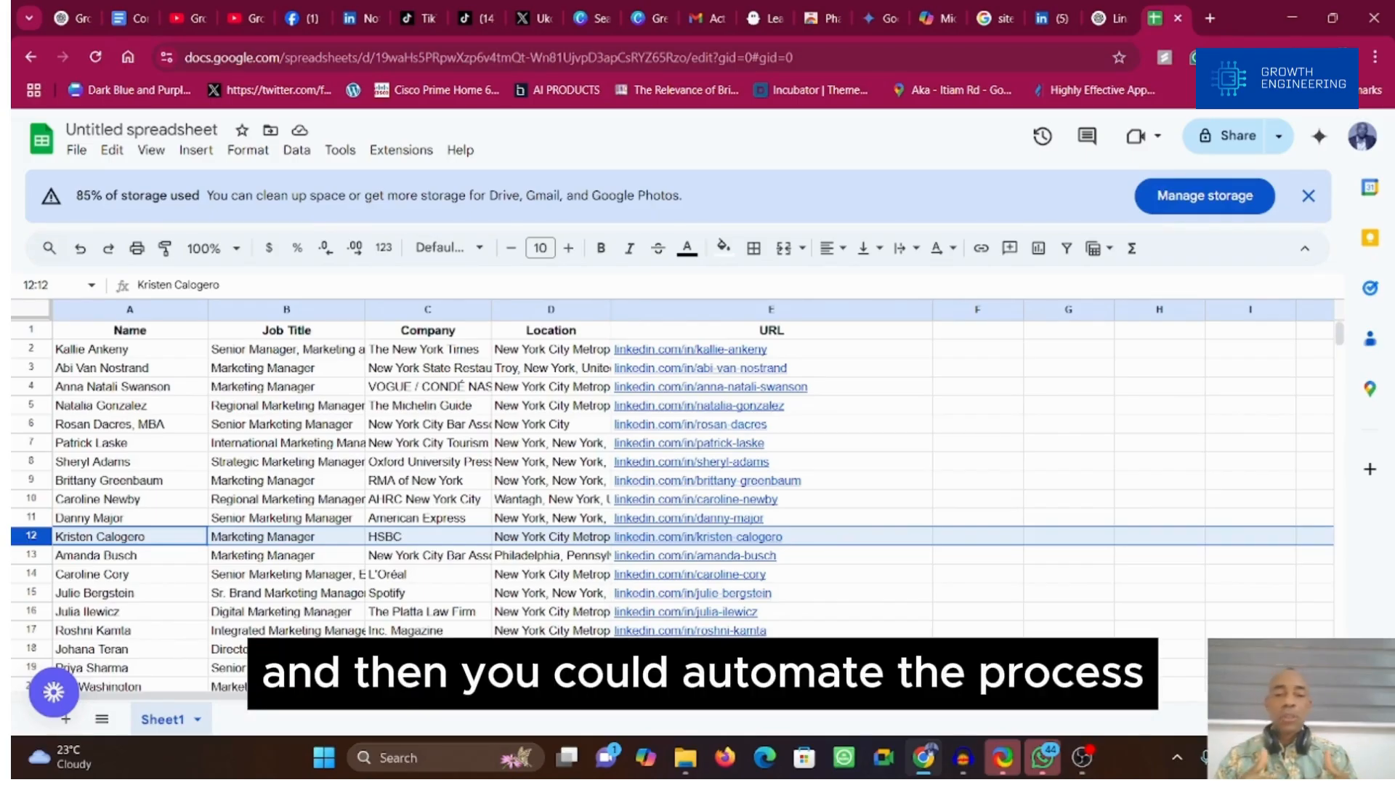
{"action": "left_click", "coordinate": [919, 699]}
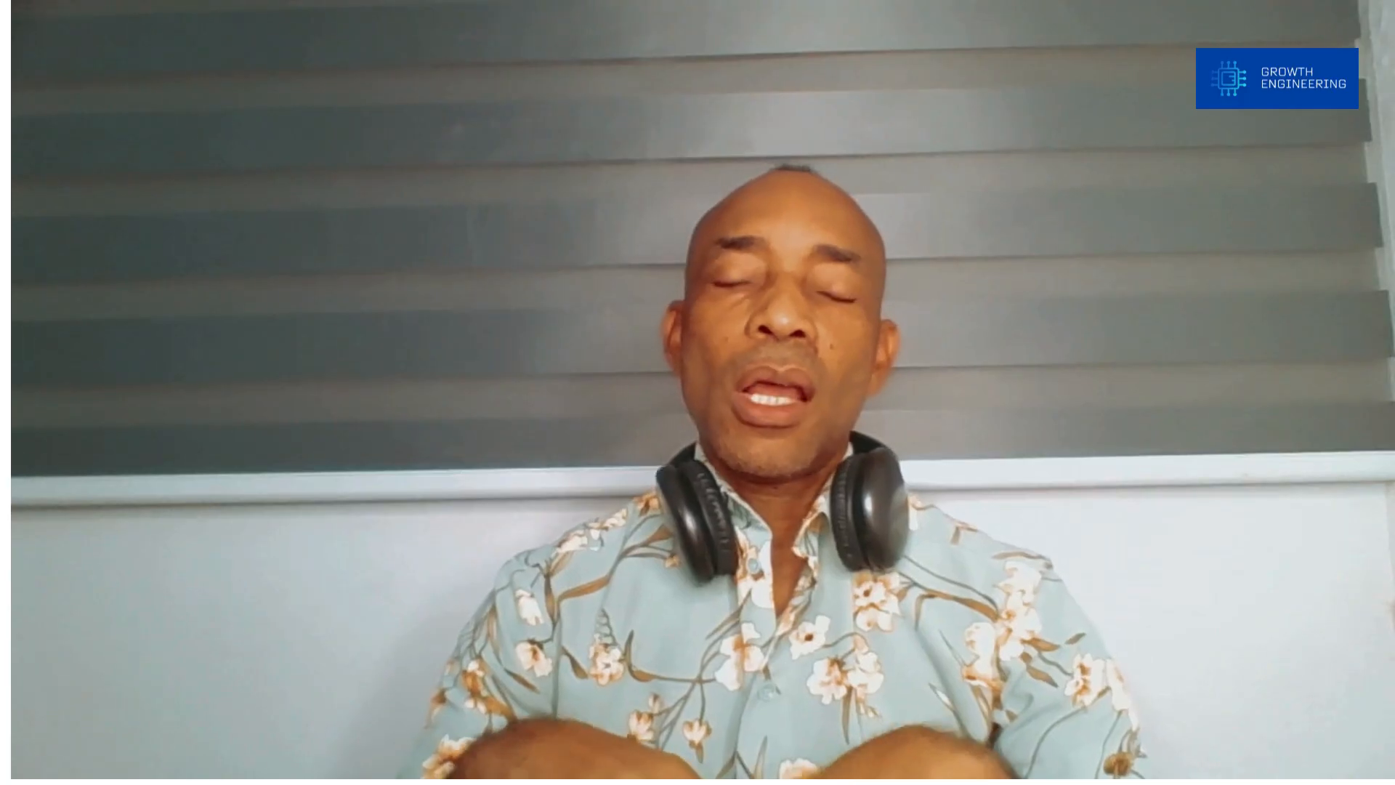